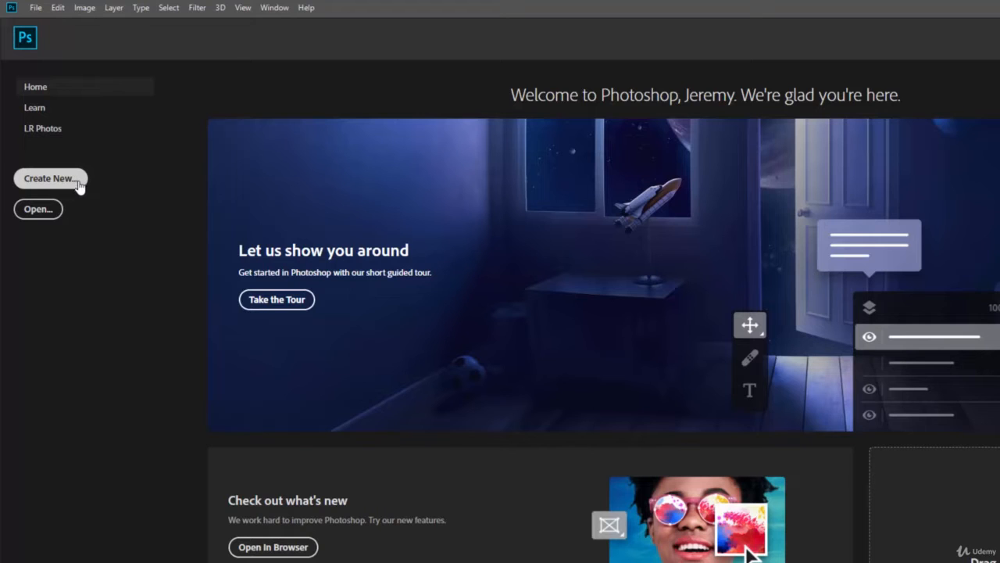
Step: Start a new document and name it Navigation
{"action": "left_click", "coordinate": [36, 8]}
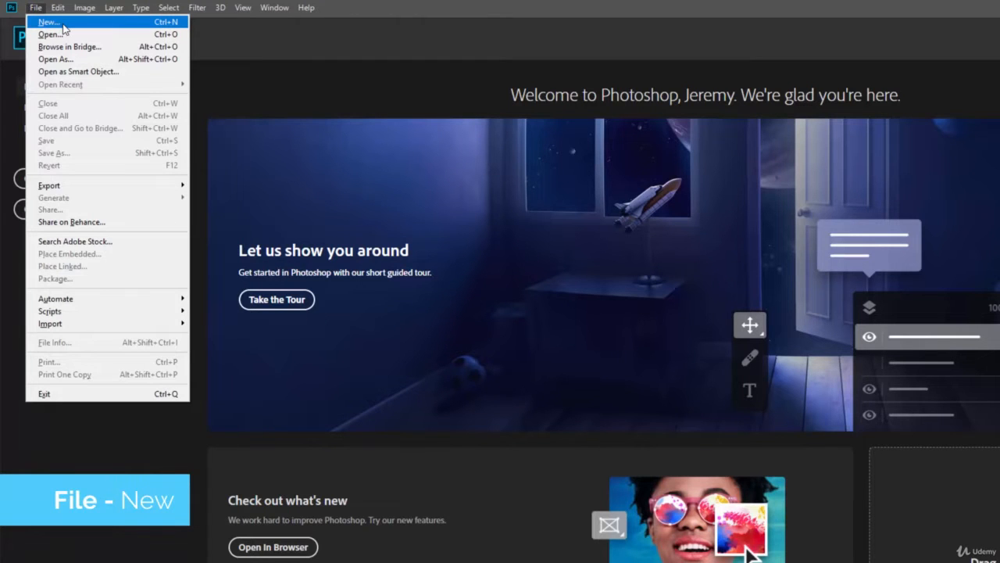
{"action": "left_click", "coordinate": [64, 24]}
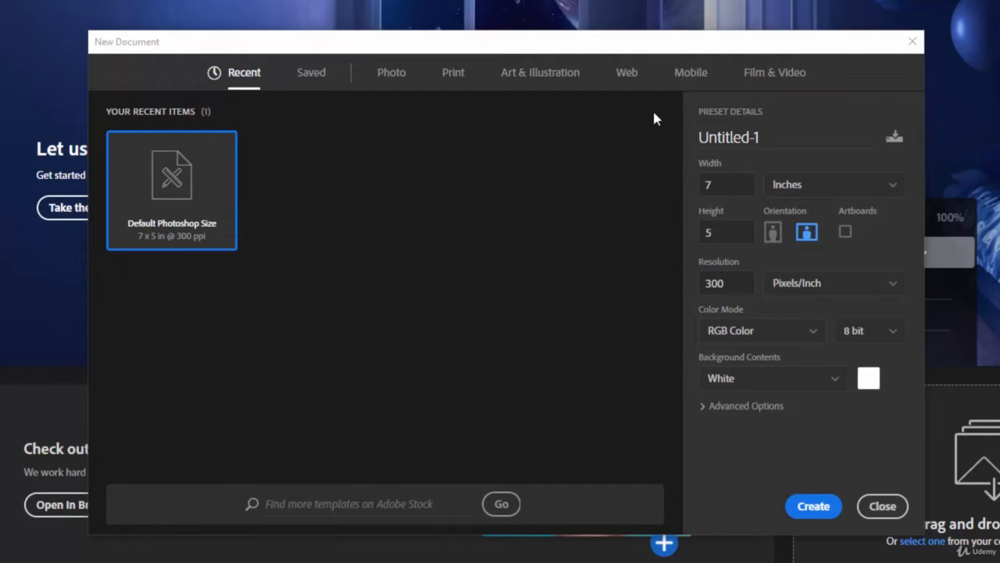
{"action": "left_click", "coordinate": [777, 140]}
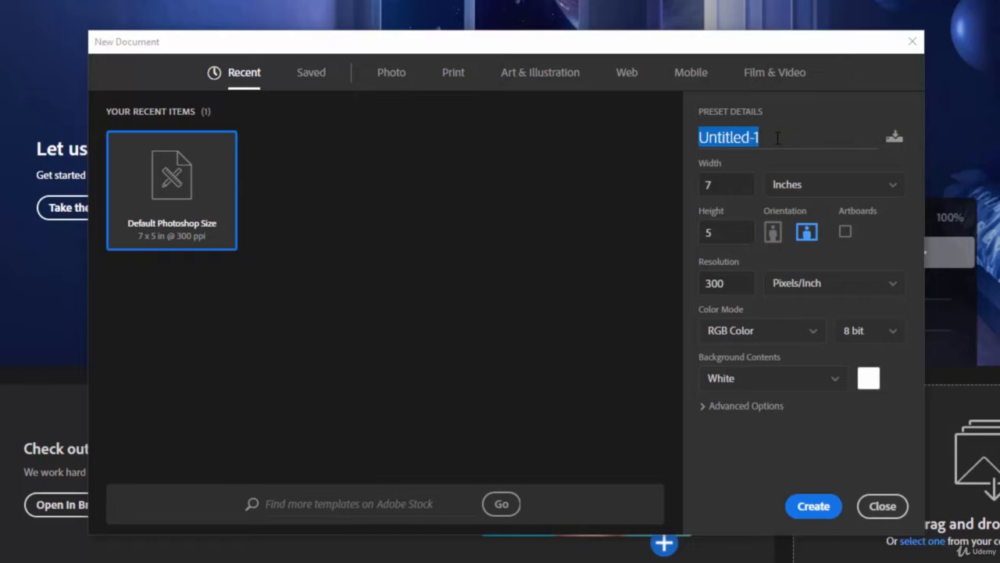
{"action": "type", "text": "Navigation"}
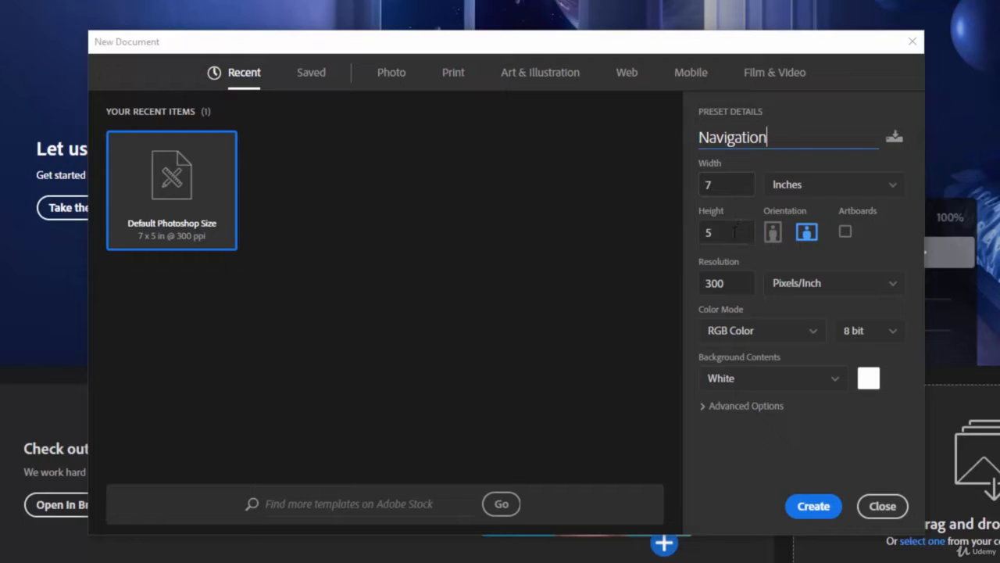
Step: Set the new document's units to pixels, with a width of 1920 and a height of 1080
{"action": "left_click", "coordinate": [832, 190]}
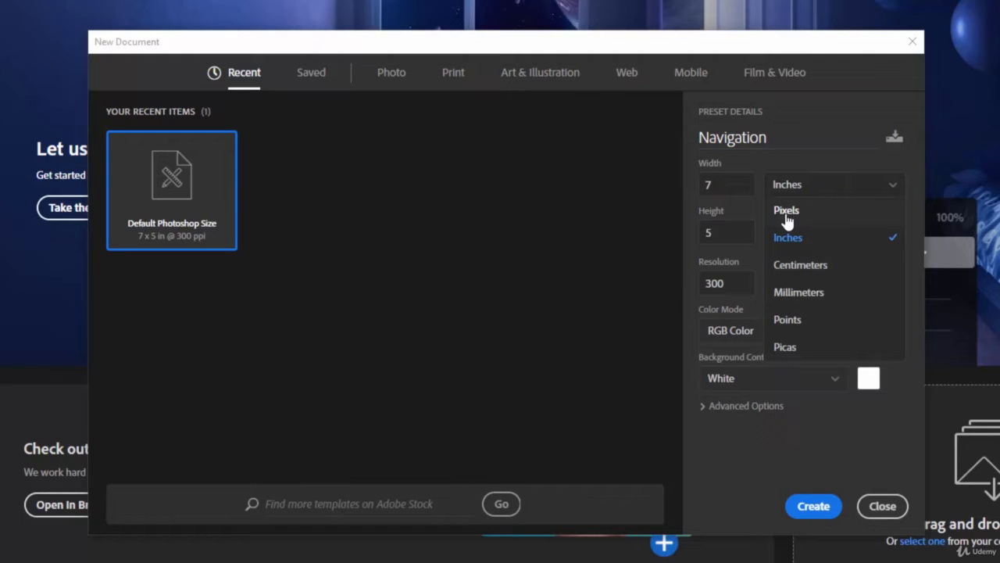
{"action": "left_click", "coordinate": [808, 220]}
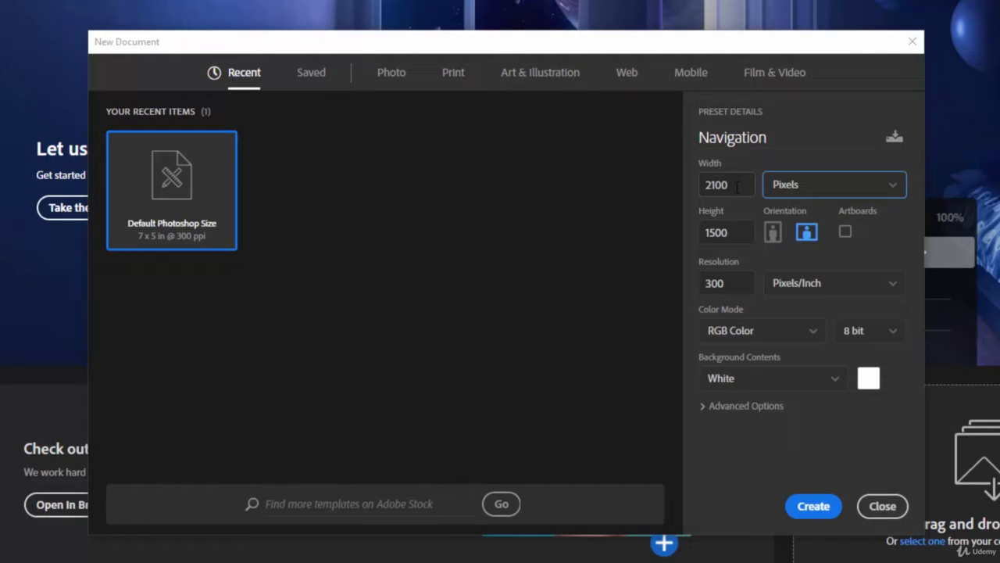
{"action": "left_click", "coordinate": [735, 185]}
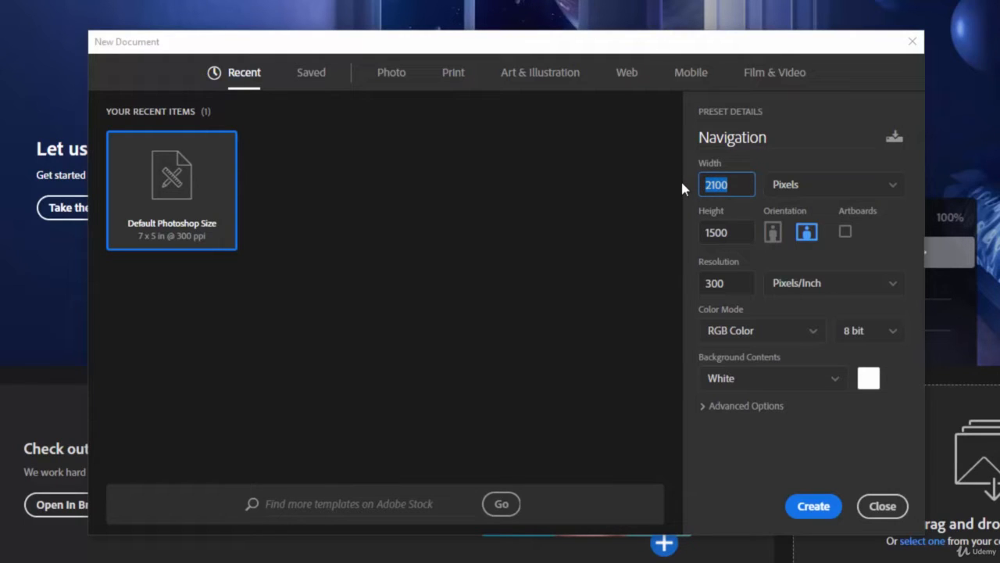
{"action": "type", "text": "1920"}
{"action": "left_click", "coordinate": [735, 231]}
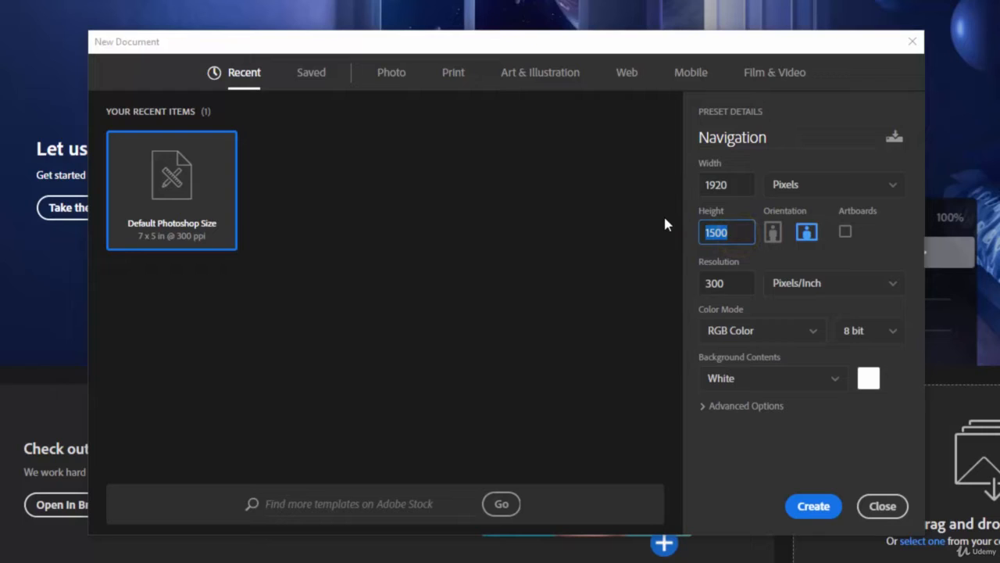
{"action": "type", "text": "1080"}
Step: Set the resolution to 72 pixels/inch, keep the background contents White, and create the document
{"action": "left_click", "coordinate": [733, 283]}
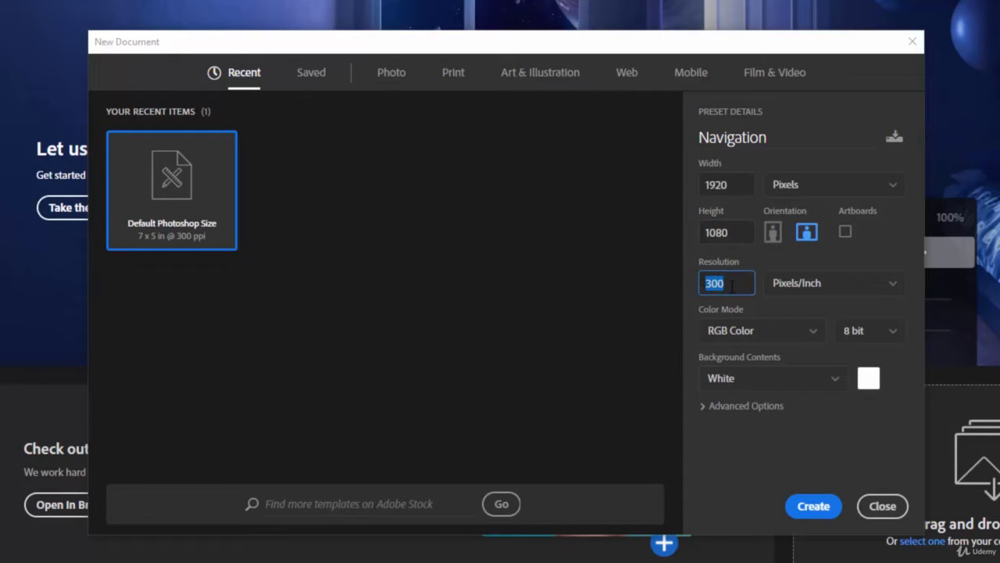
{"action": "type", "text": "72"}
{"action": "left_click", "coordinate": [834, 383]}
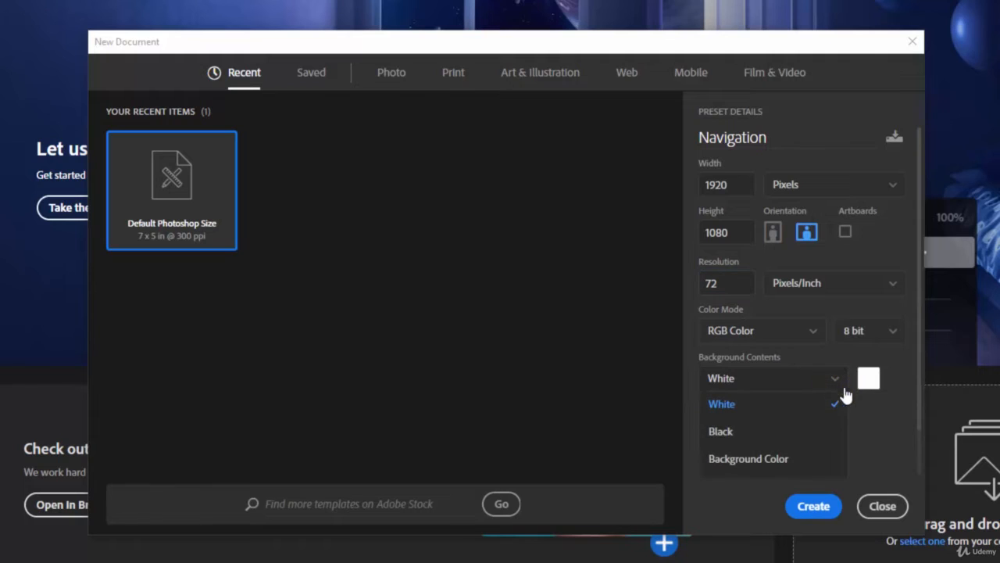
{"action": "left_click", "coordinate": [917, 389]}
{"action": "left_click_drag", "start_coordinate": [917, 389], "coordinate": [922, 460]}
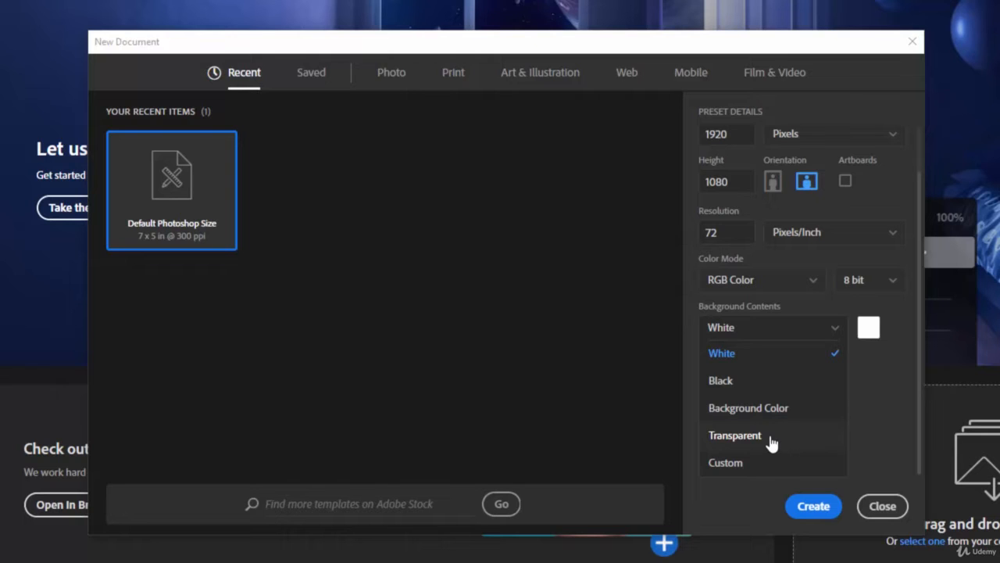
{"action": "left_click", "coordinate": [752, 354]}
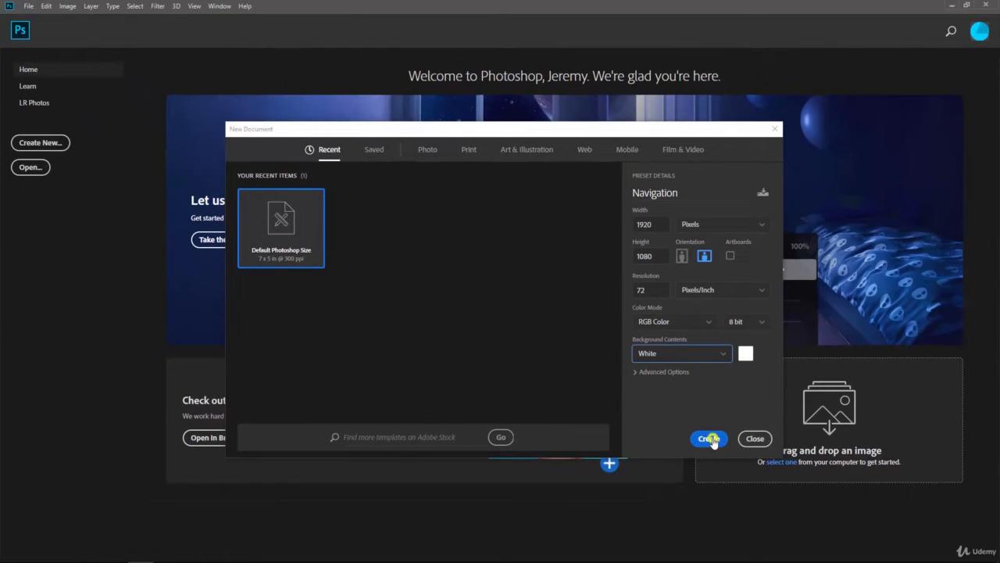
{"action": "left_click", "coordinate": [710, 439]}
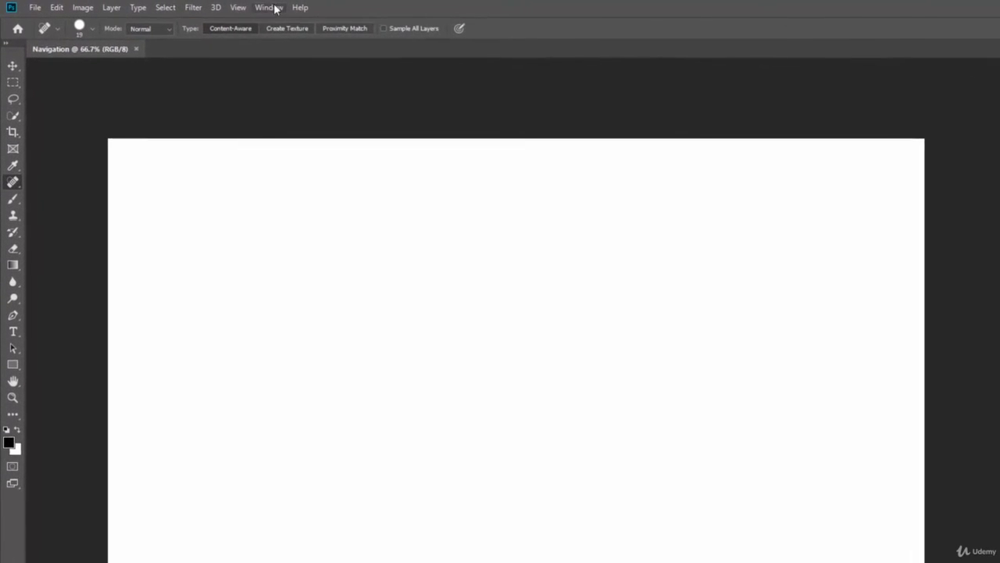
Step: Look over the available panels and show the document's properties instead of the Info readouts
{"action": "left_click", "coordinate": [275, 8]}
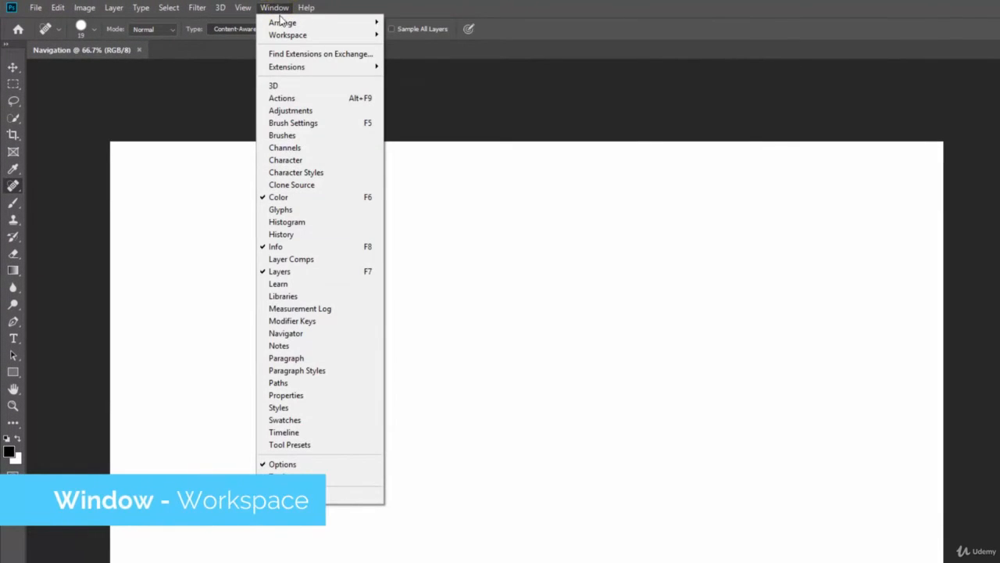
{"action": "mouse_move", "coordinate": [286, 34]}
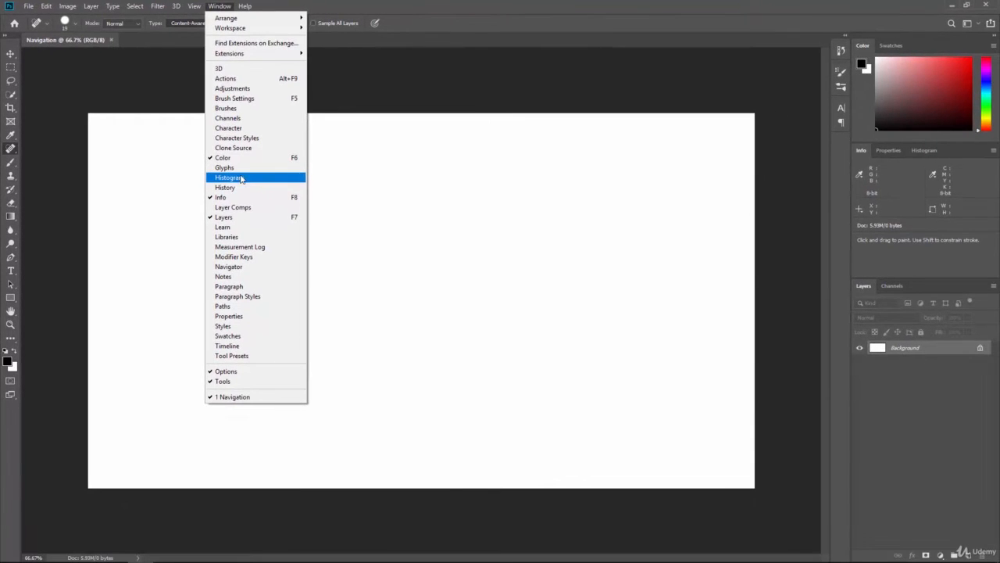
{"action": "left_click", "coordinate": [210, 4]}
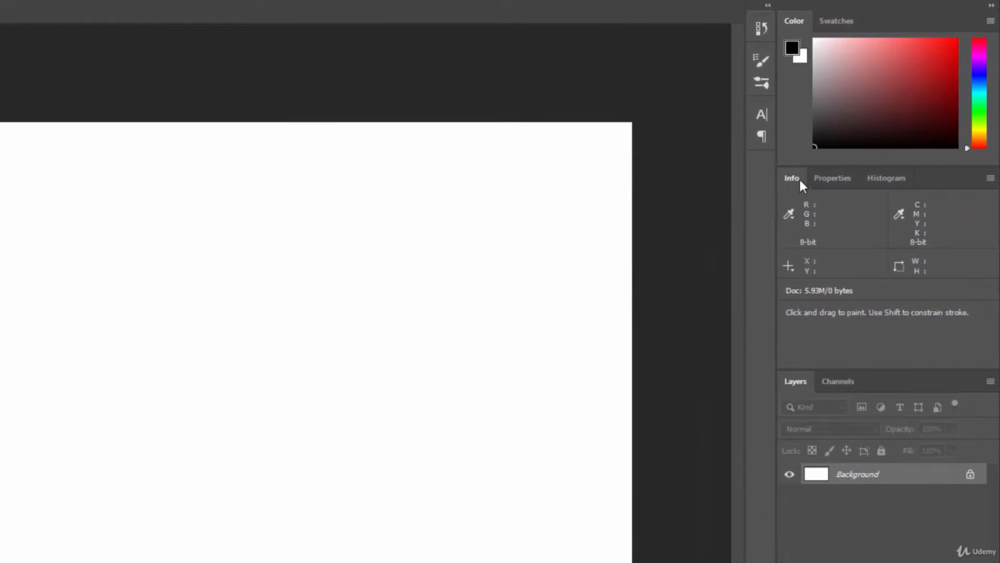
{"action": "left_click", "coordinate": [844, 181]}
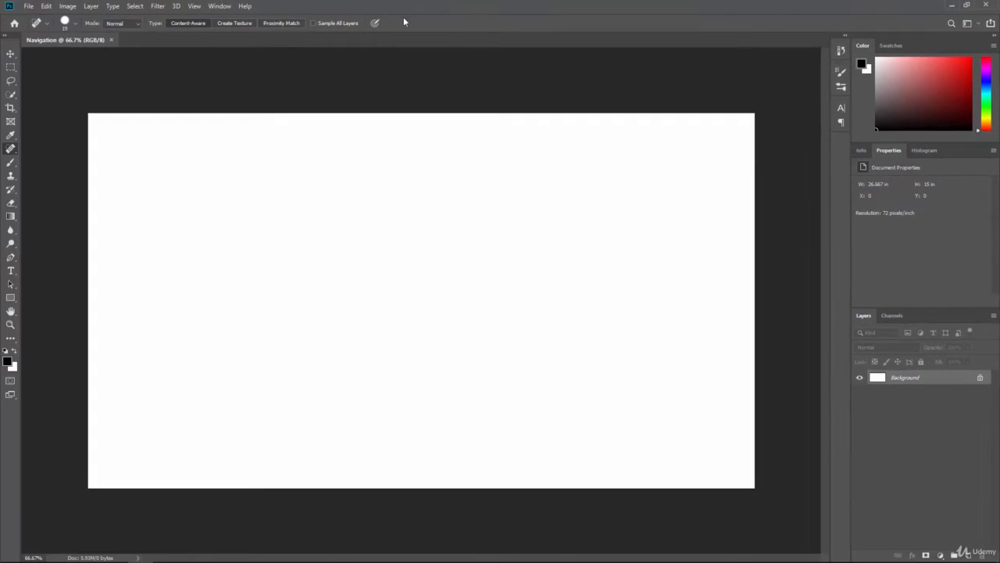
Step: Change the ruler units to Pixels in the Units & Rulers preferences and apply the change
{"action": "left_click", "coordinate": [46, 5]}
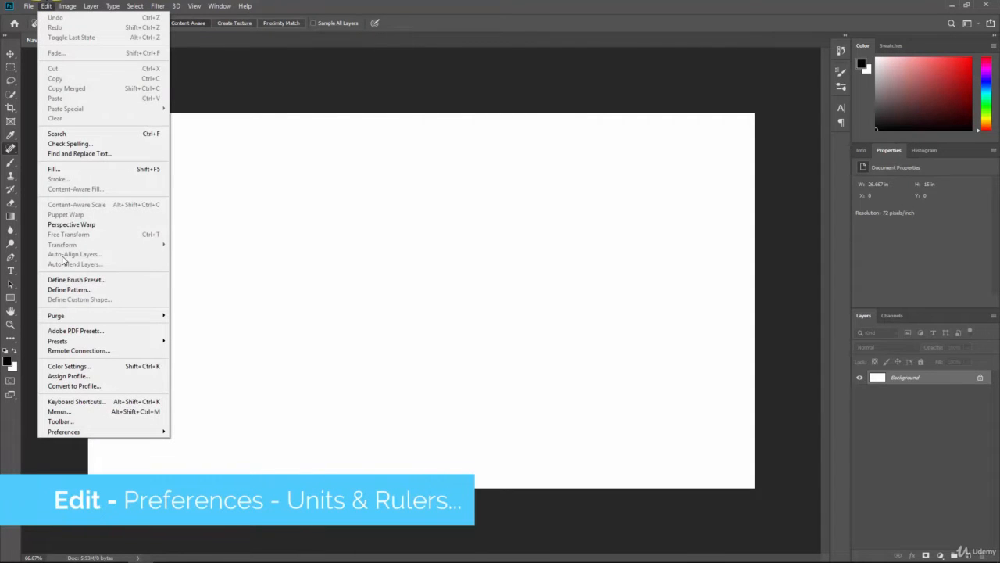
{"action": "mouse_move", "coordinate": [76, 435]}
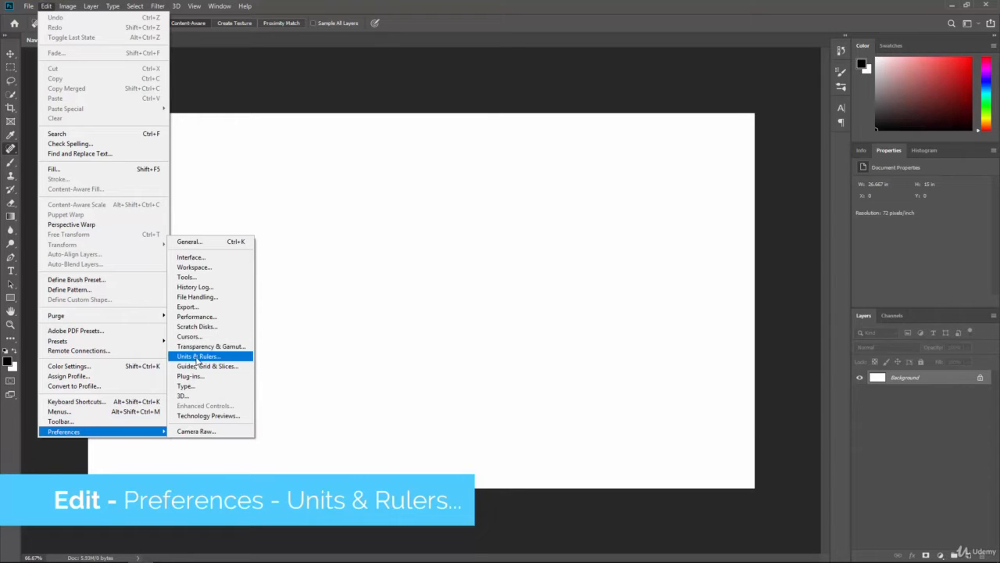
{"action": "left_click", "coordinate": [227, 358]}
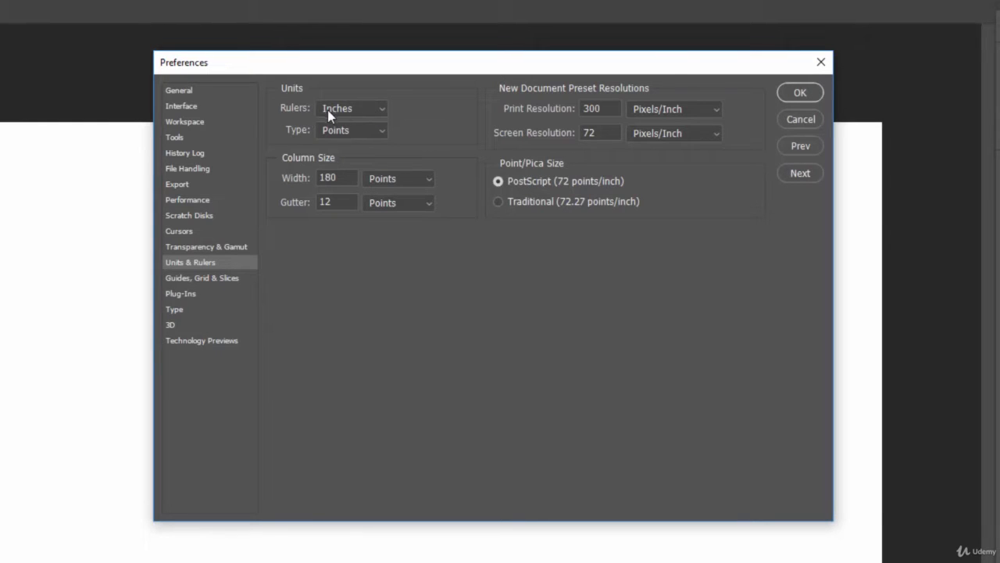
{"action": "left_click", "coordinate": [383, 110]}
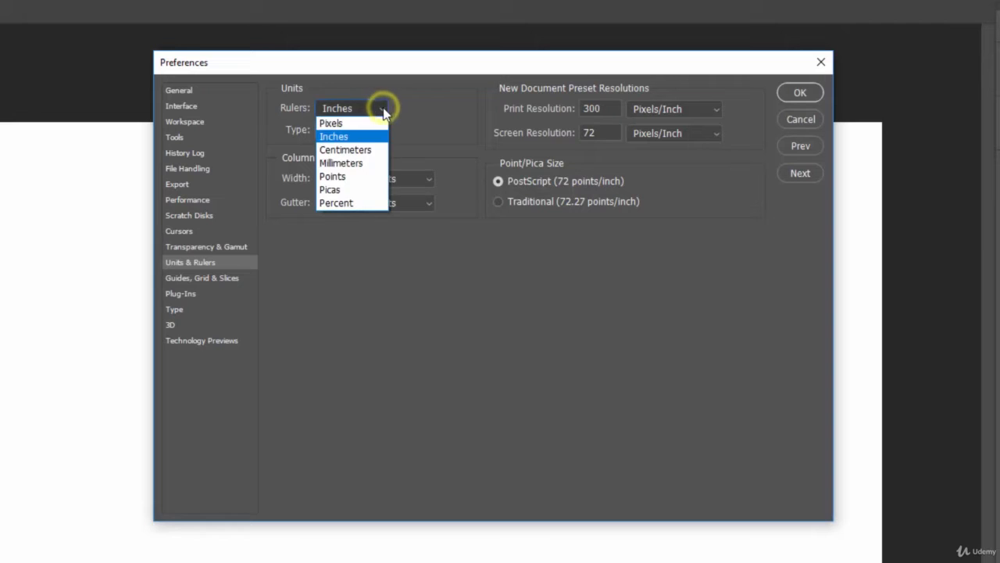
{"action": "left_click", "coordinate": [377, 123]}
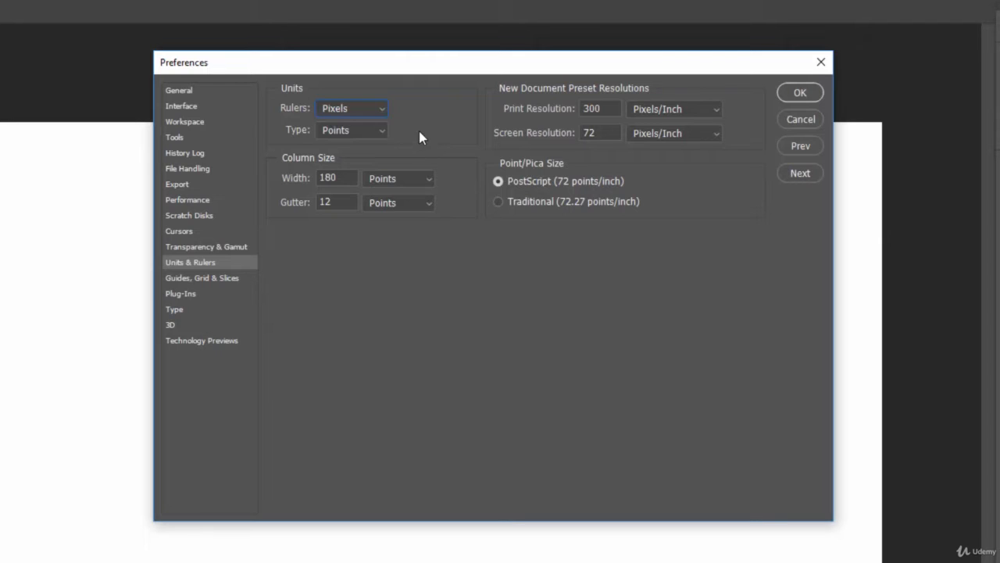
{"action": "left_click", "coordinate": [382, 109]}
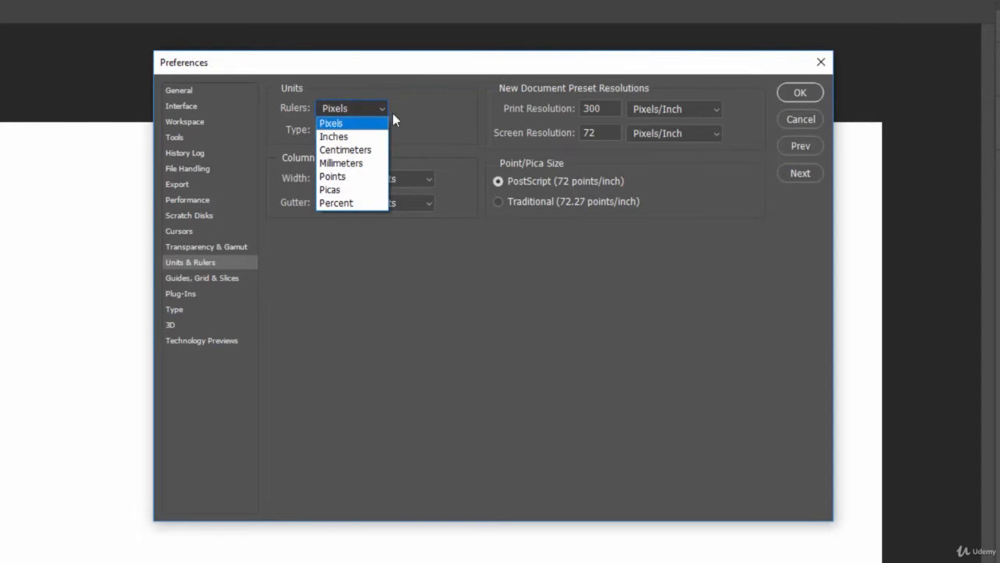
{"action": "left_click", "coordinate": [383, 109]}
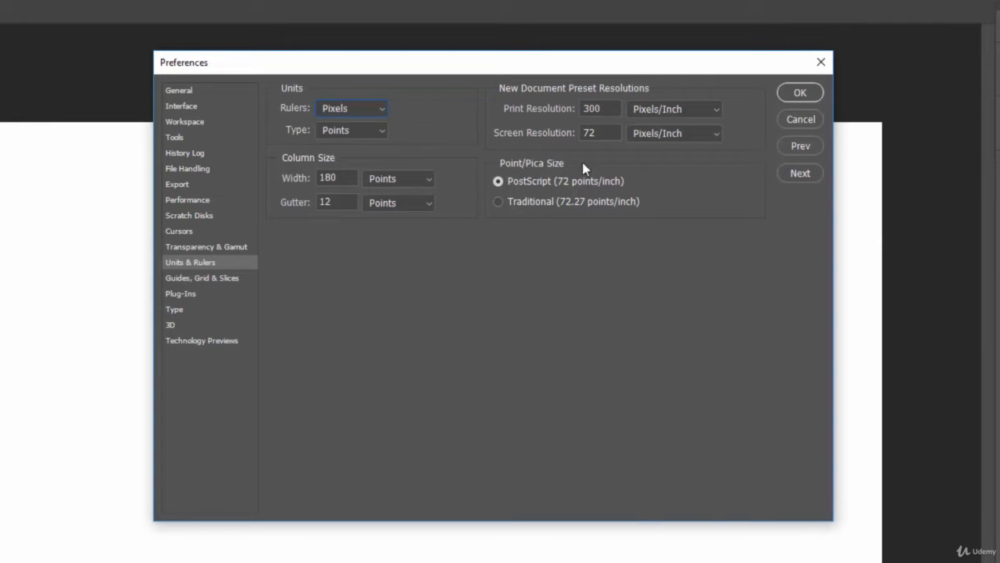
{"action": "left_click", "coordinate": [799, 93]}
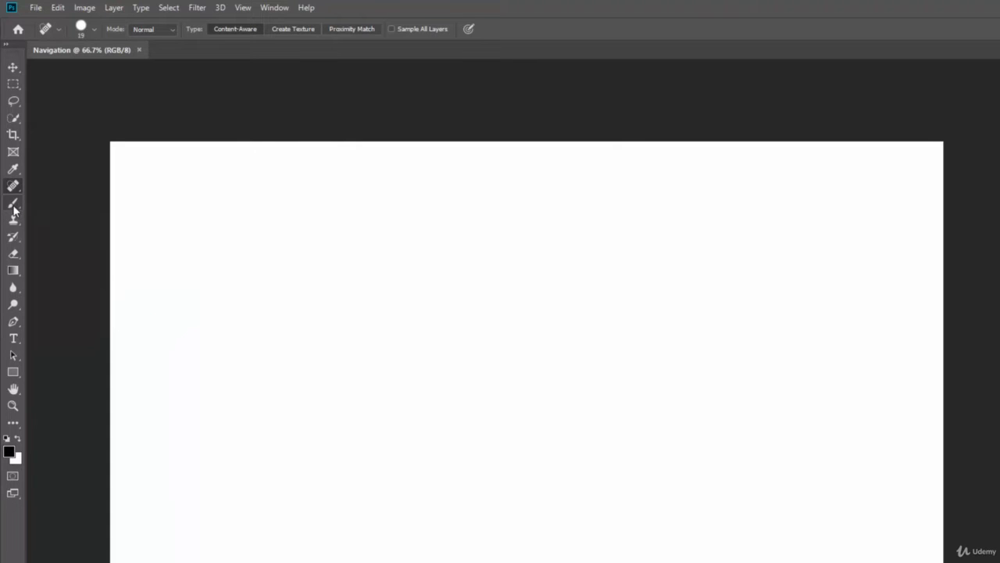
Step: Examine the tools grouped with the Brush tool and compare the options of the Brush, Move, Rectangular Marquee, Type and Gradient tools
{"action": "left_click", "coordinate": [13, 206]}
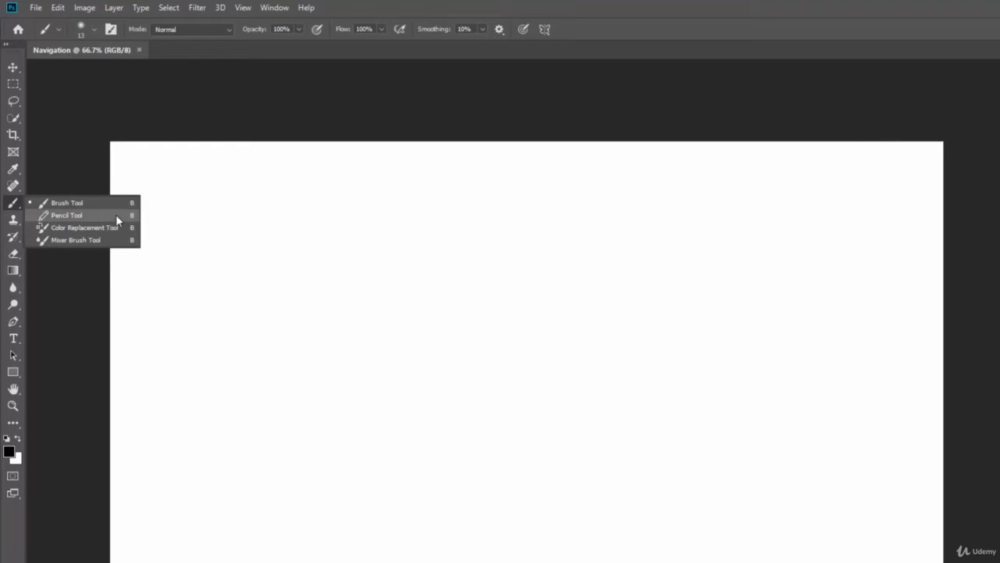
{"action": "left_click", "coordinate": [89, 204]}
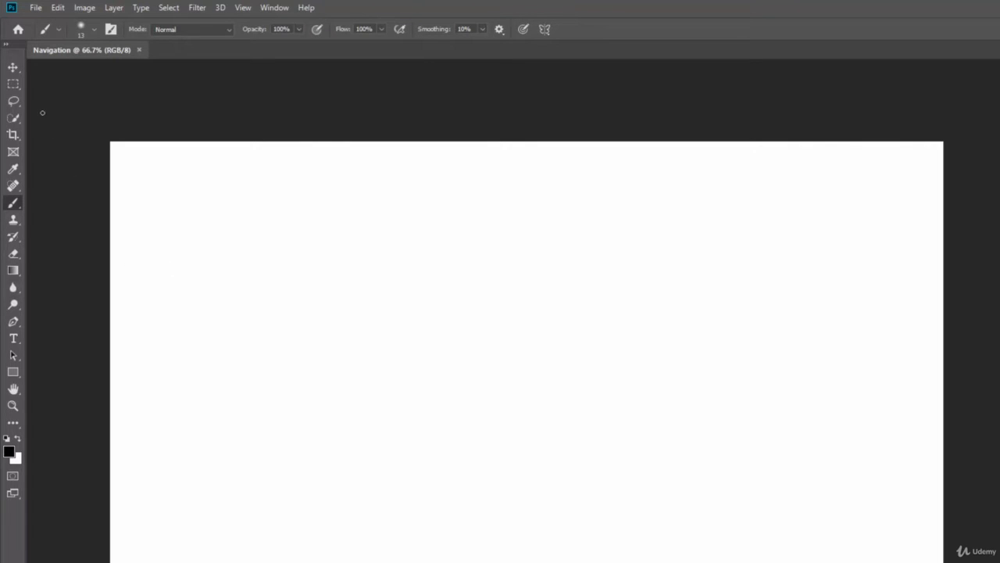
{"action": "left_click", "coordinate": [13, 67]}
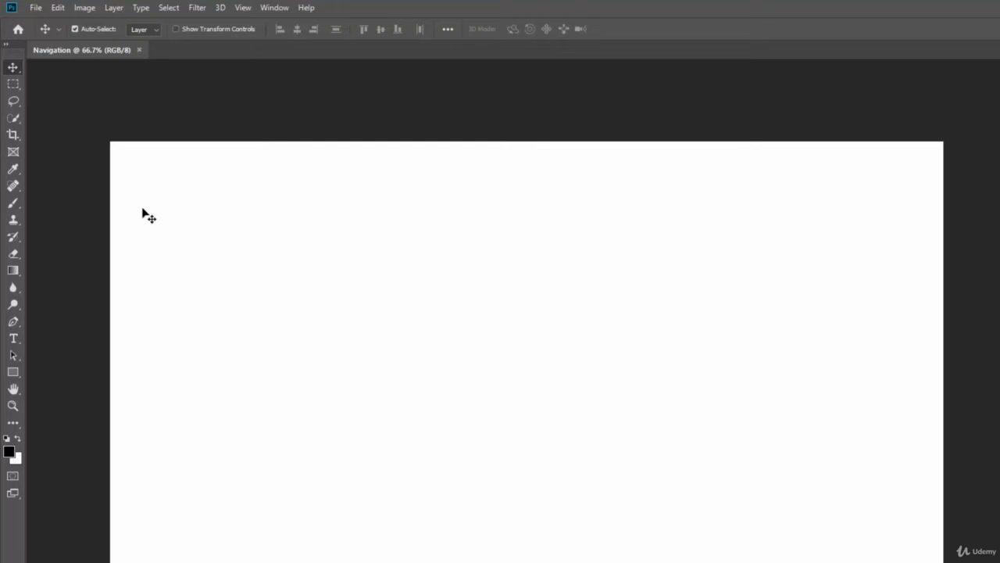
{"action": "left_click", "coordinate": [14, 84]}
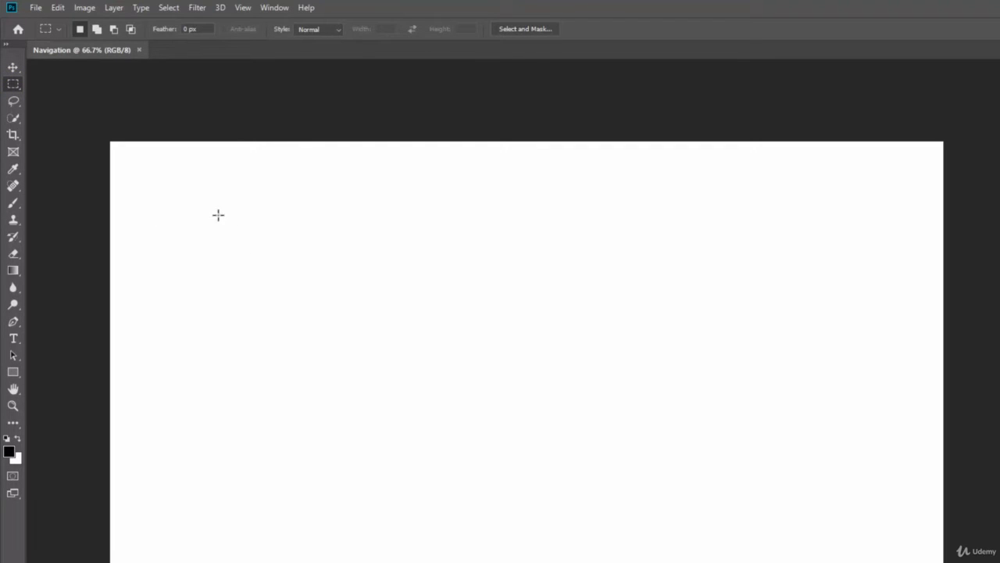
{"action": "left_click", "coordinate": [15, 204]}
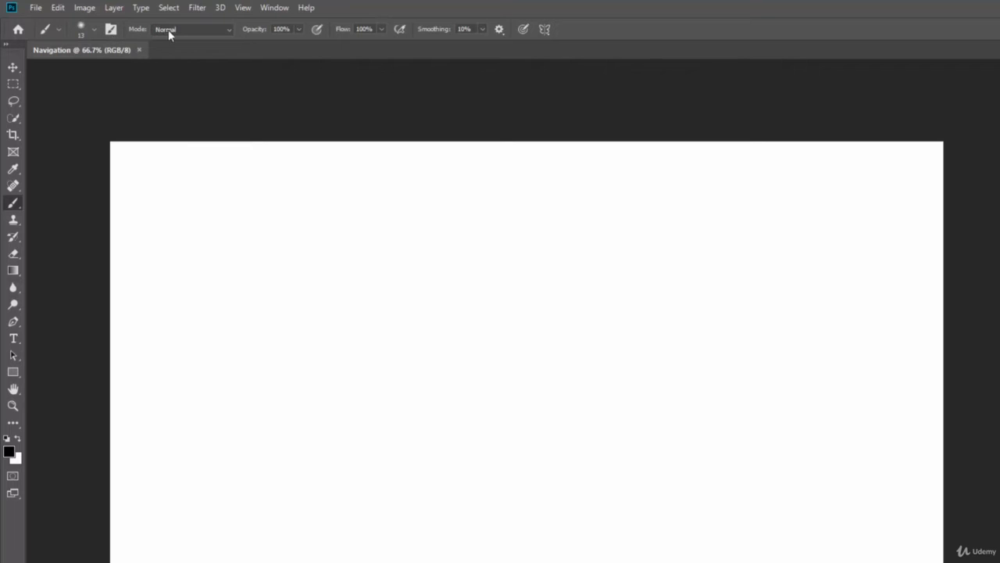
{"action": "left_click", "coordinate": [12, 86]}
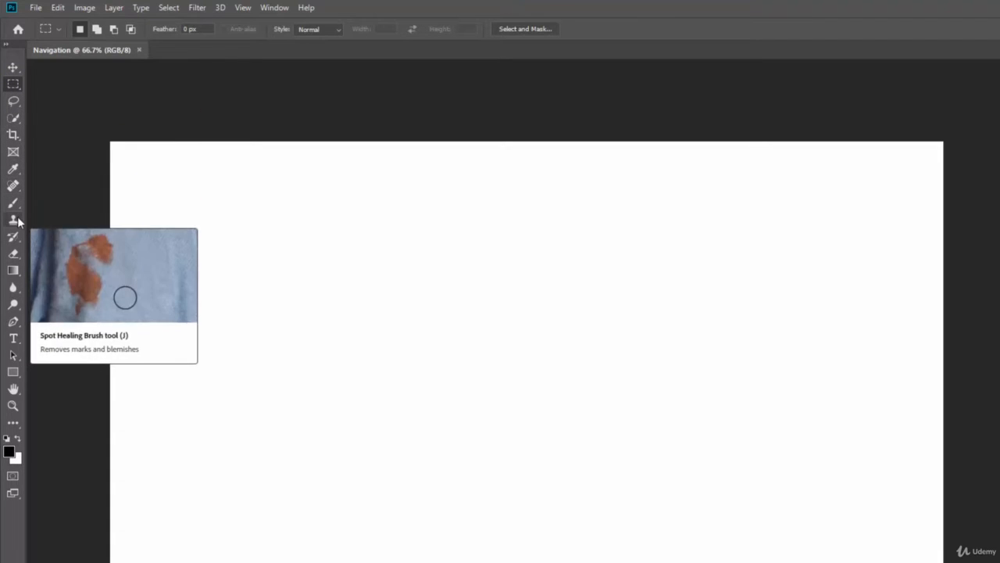
{"action": "left_click", "coordinate": [15, 338]}
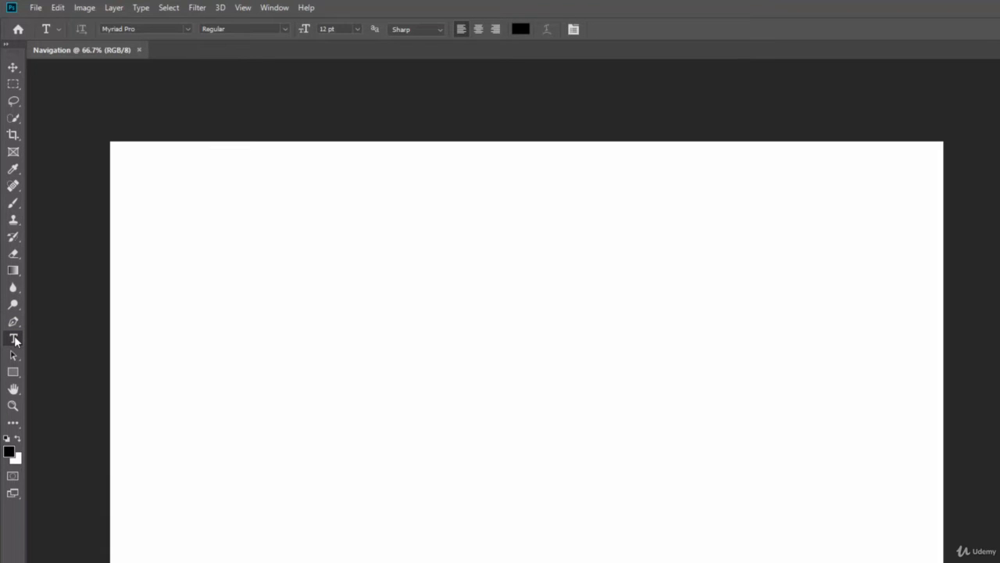
{"action": "left_click", "coordinate": [13, 270]}
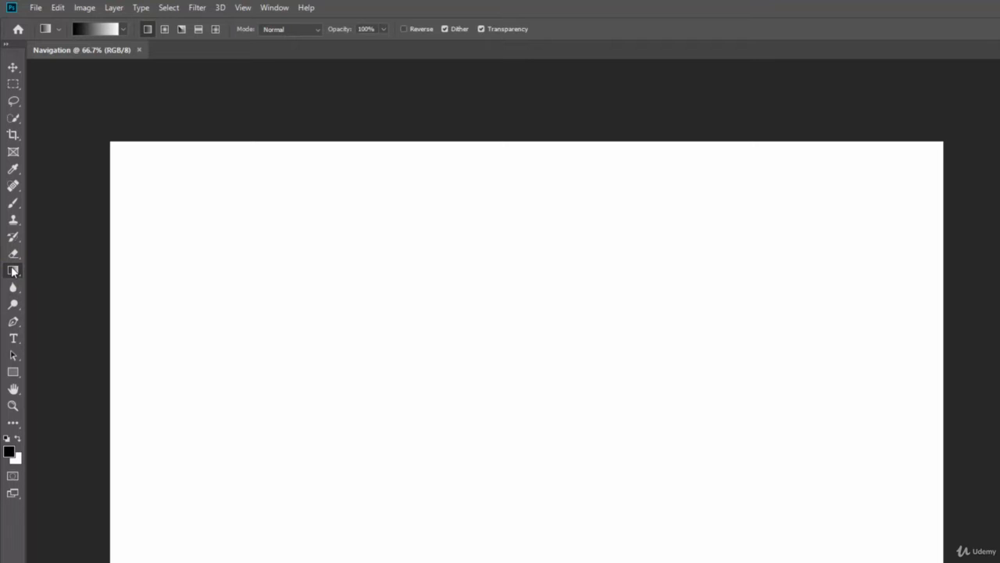
Step: Activate the Brush tool and set the soft round brush's size to 200 px
{"action": "left_click", "coordinate": [11, 204]}
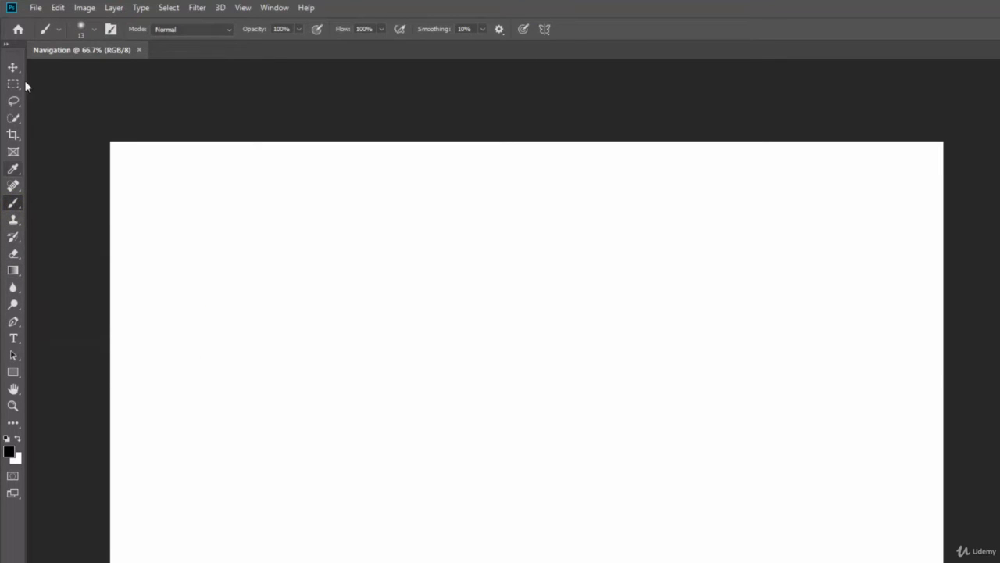
{"action": "left_click", "coordinate": [93, 30]}
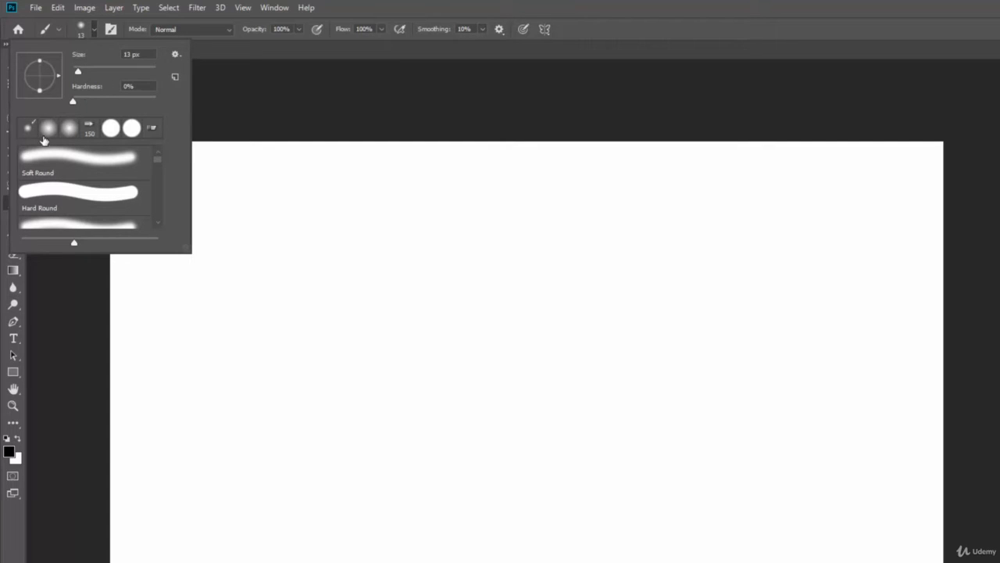
{"action": "mouse_move", "coordinate": [158, 162]}
{"action": "left_mouse_down"}
{"action": "mouse_move", "coordinate": [158, 218]}
{"action": "mouse_move", "coordinate": [158, 153]}
{"action": "left_mouse_up"}
{"action": "left_click", "coordinate": [176, 135]}
{"action": "left_click_drag", "start_coordinate": [77, 75], "coordinate": [78, 74]}
{"action": "left_click_drag", "start_coordinate": [81, 71], "coordinate": [111, 75]}
{"action": "left_click", "coordinate": [154, 54]}
{"action": "type", "text": "200"}
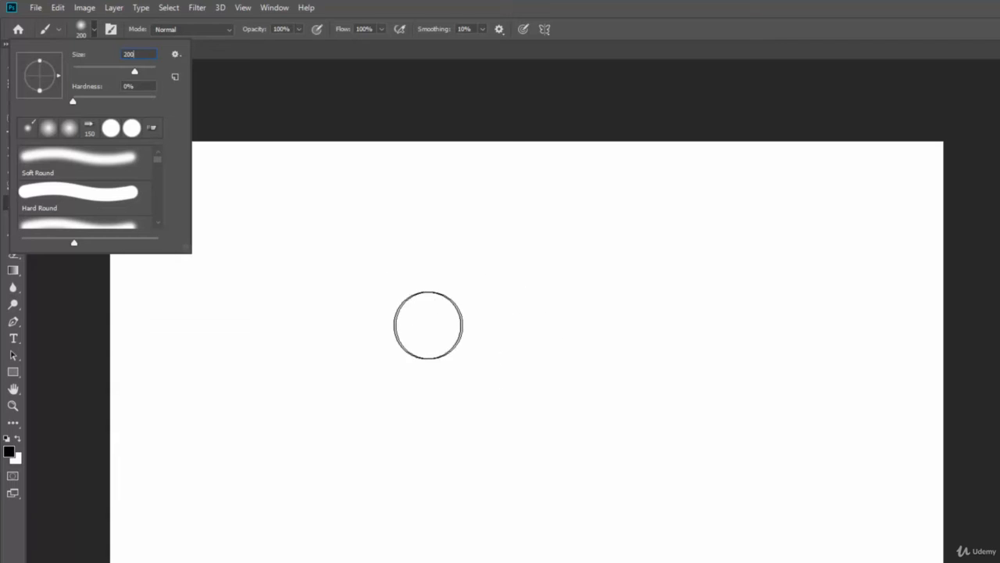
Step: Try out the 200 px soft brush with freehand black strokes across the canvas and undo every stroke
{"action": "left_click", "coordinate": [360, 113]}
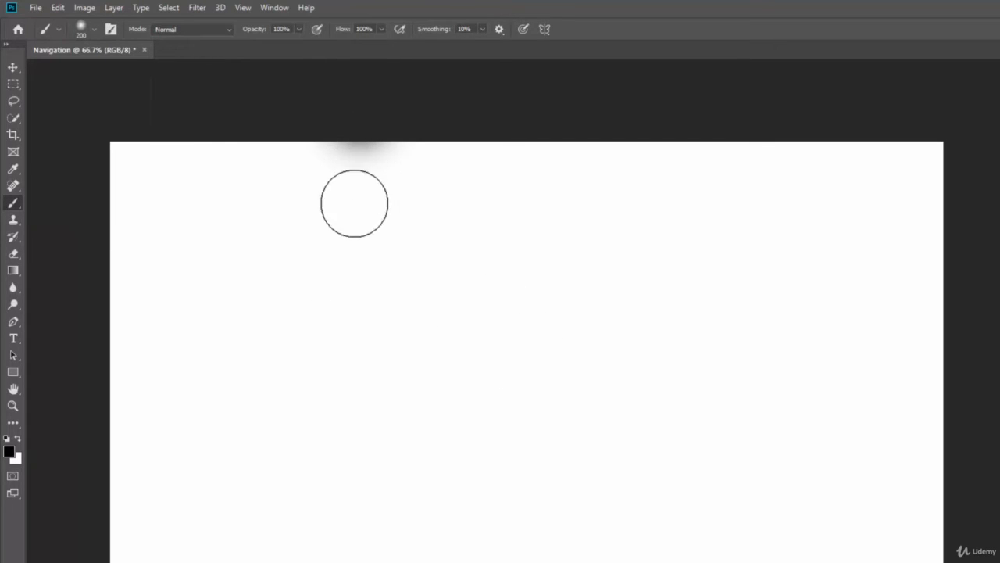
{"action": "mouse_move", "coordinate": [476, 289]}
{"action": "left_mouse_down"}
{"action": "mouse_move", "coordinate": [514, 299]}
{"action": "mouse_move", "coordinate": [575, 341]}
{"action": "mouse_move", "coordinate": [572, 378]}
{"action": "mouse_move", "coordinate": [352, 352]}
{"action": "mouse_move", "coordinate": [275, 414]}
{"action": "mouse_move", "coordinate": [360, 449]}
{"action": "mouse_move", "coordinate": [622, 409]}
{"action": "mouse_move", "coordinate": [645, 417]}
{"action": "mouse_move", "coordinate": [718, 504]}
{"action": "mouse_move", "coordinate": [463, 497]}
{"action": "mouse_move", "coordinate": [793, 480]}
{"action": "mouse_move", "coordinate": [793, 361]}
{"action": "mouse_move", "coordinate": [690, 280]}
{"action": "mouse_move", "coordinate": [374, 228]}
{"action": "mouse_move", "coordinate": [267, 241]}
{"action": "mouse_move", "coordinate": [222, 288]}
{"action": "mouse_move", "coordinate": [434, 289]}
{"action": "mouse_move", "coordinate": [366, 307]}
{"action": "mouse_move", "coordinate": [352, 343]}
{"action": "mouse_move", "coordinate": [482, 357]}
{"action": "mouse_move", "coordinate": [296, 389]}
{"action": "mouse_move", "coordinate": [444, 405]}
{"action": "mouse_move", "coordinate": [439, 478]}
{"action": "left_mouse_up"}
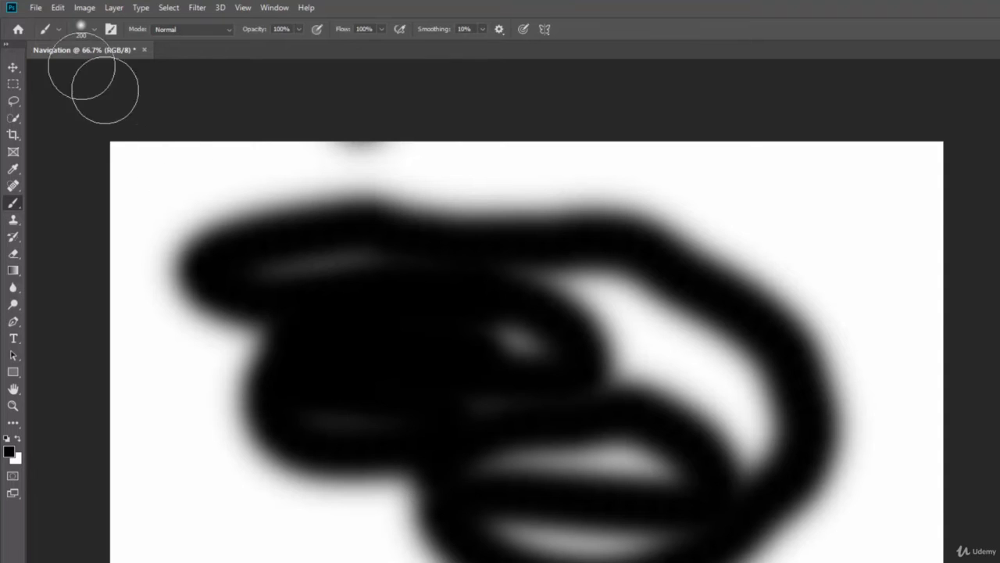
{"action": "left_click", "coordinate": [58, 7]}
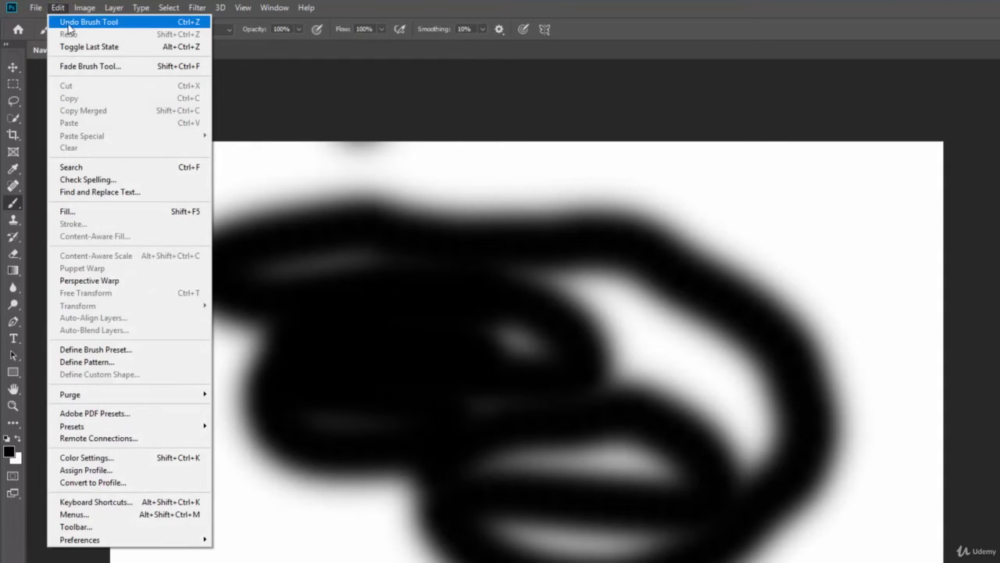
{"action": "left_click", "coordinate": [149, 23]}
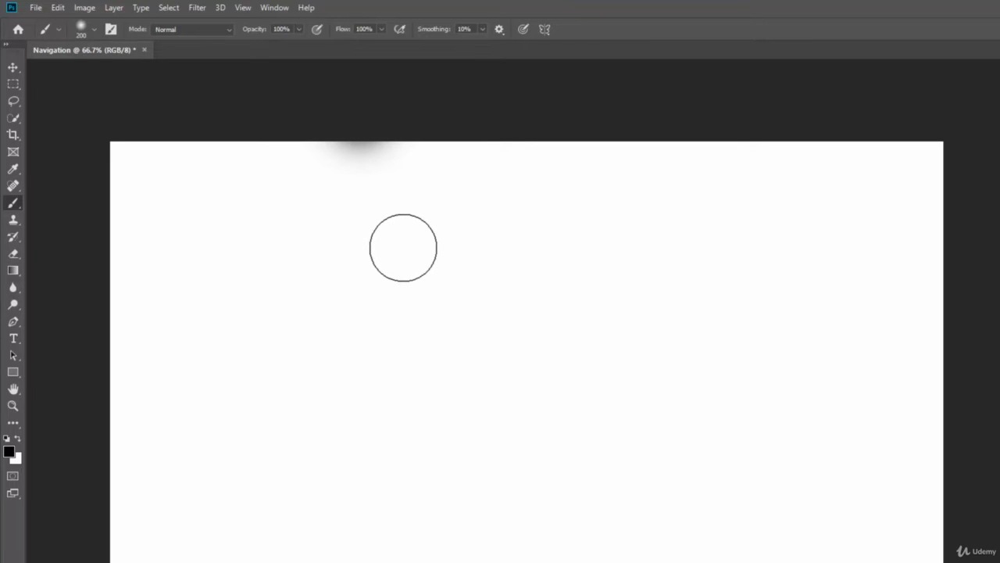
{"action": "key", "text": "ctrl+z"}
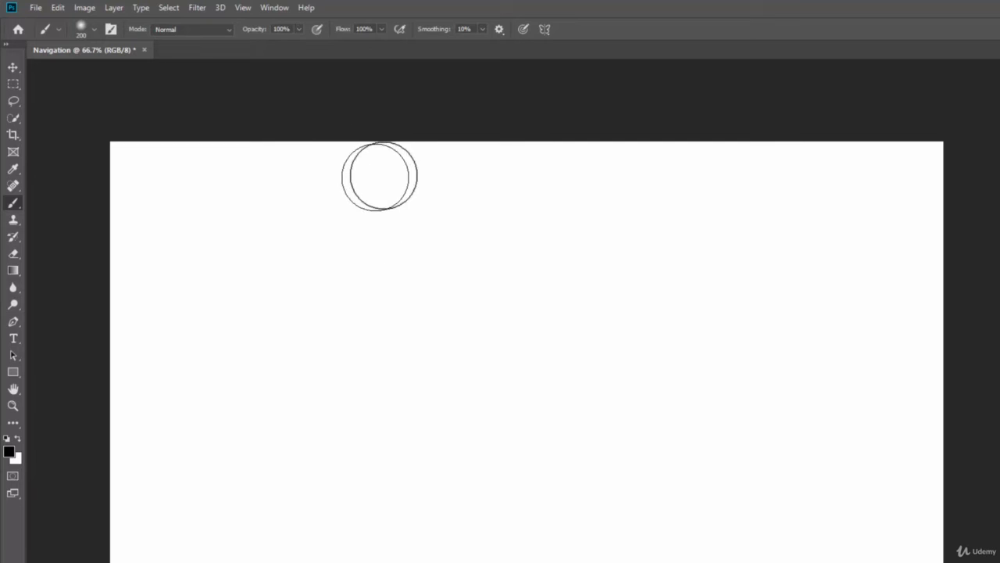
{"action": "mouse_move", "coordinate": [370, 282]}
{"action": "left_mouse_down"}
{"action": "mouse_move", "coordinate": [484, 255]}
{"action": "mouse_move", "coordinate": [492, 299]}
{"action": "mouse_move", "coordinate": [428, 406]}
{"action": "mouse_move", "coordinate": [626, 435]}
{"action": "mouse_move", "coordinate": [508, 523]}
{"action": "mouse_move", "coordinate": [657, 493]}
{"action": "mouse_move", "coordinate": [634, 403]}
{"action": "mouse_move", "coordinate": [523, 354]}
{"action": "mouse_move", "coordinate": [678, 304]}
{"action": "mouse_move", "coordinate": [701, 263]}
{"action": "left_mouse_up"}
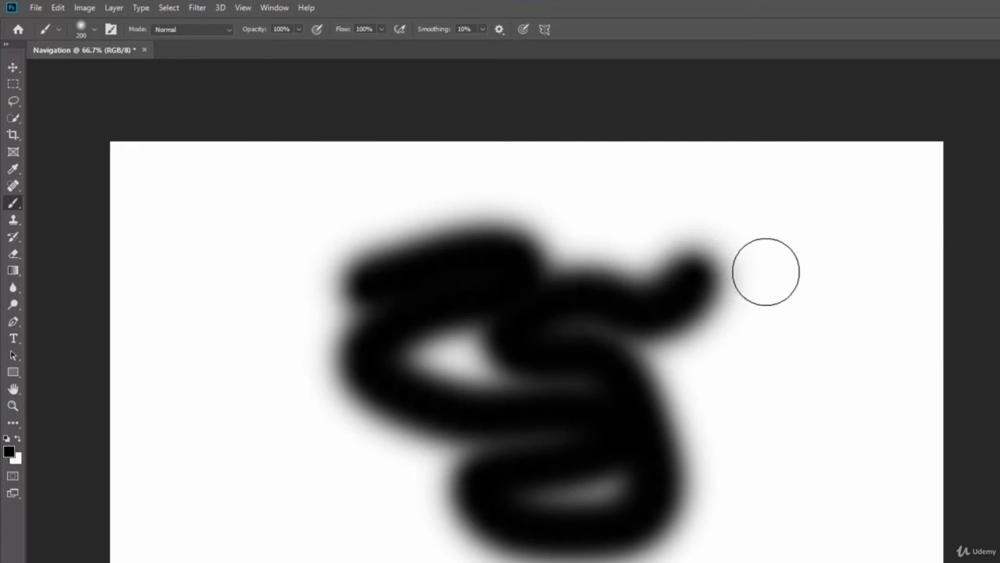
{"action": "key", "text": "ctrl+z"}
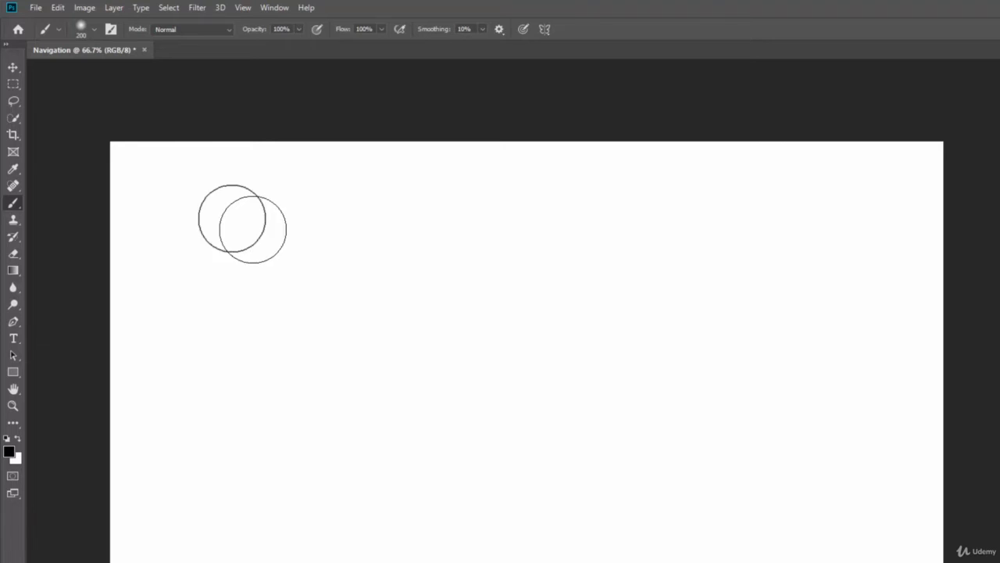
Step: Review the brush presets and Brush Settings, and bring up the full Brushes list
{"action": "left_click", "coordinate": [95, 30]}
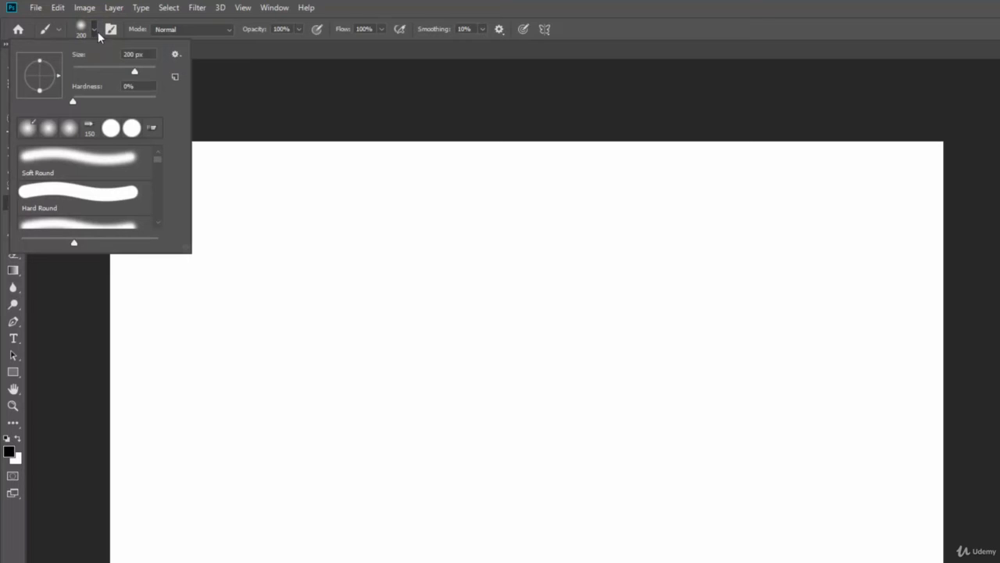
{"action": "left_click", "coordinate": [93, 29]}
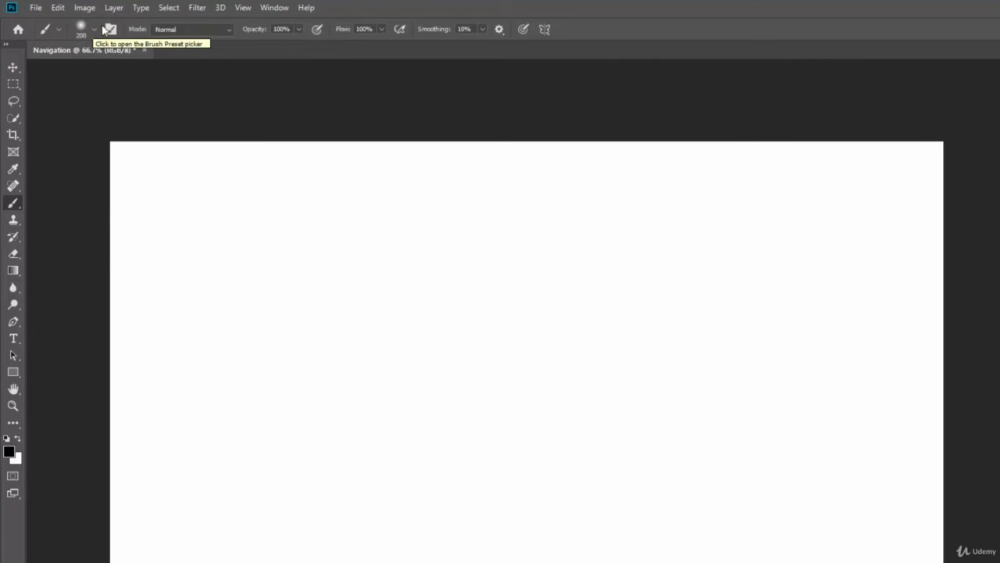
{"action": "left_click", "coordinate": [270, 7]}
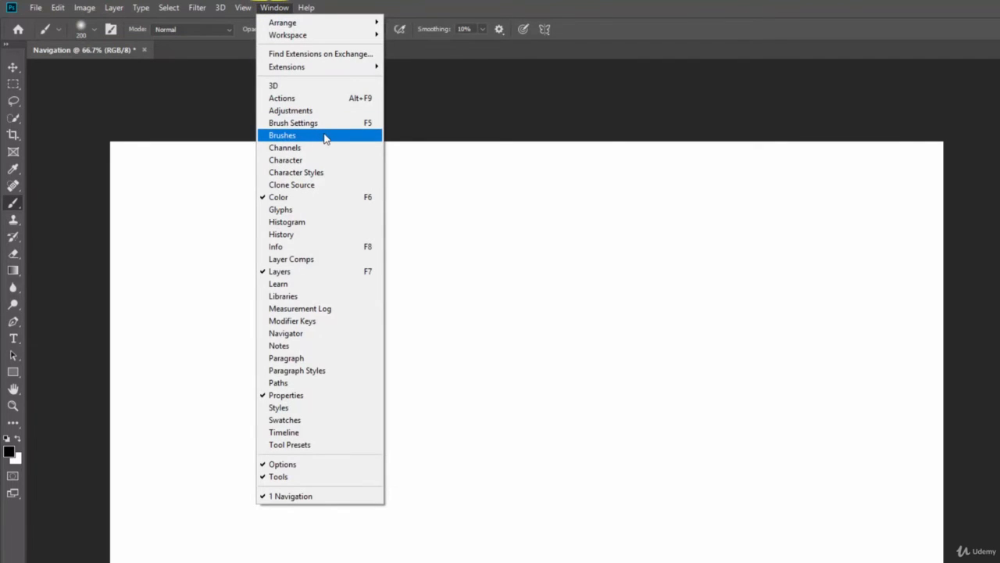
{"action": "left_click", "coordinate": [430, 4]}
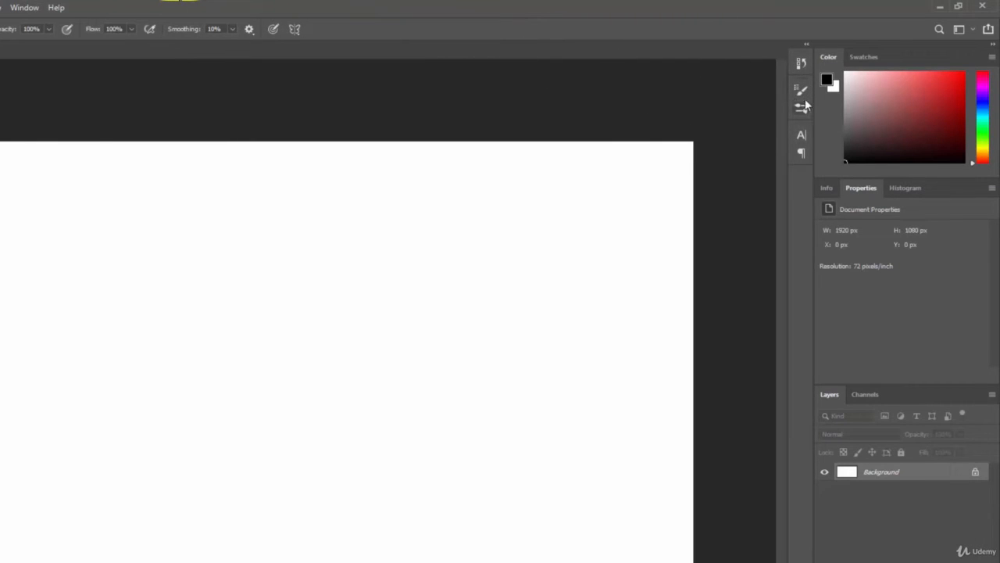
{"action": "left_click", "coordinate": [803, 89]}
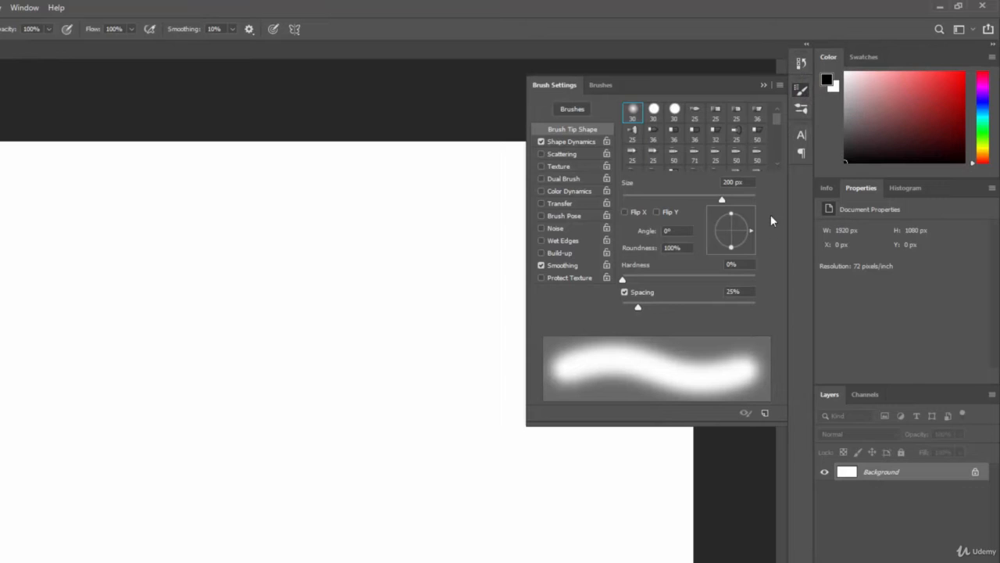
{"action": "left_click", "coordinate": [801, 111]}
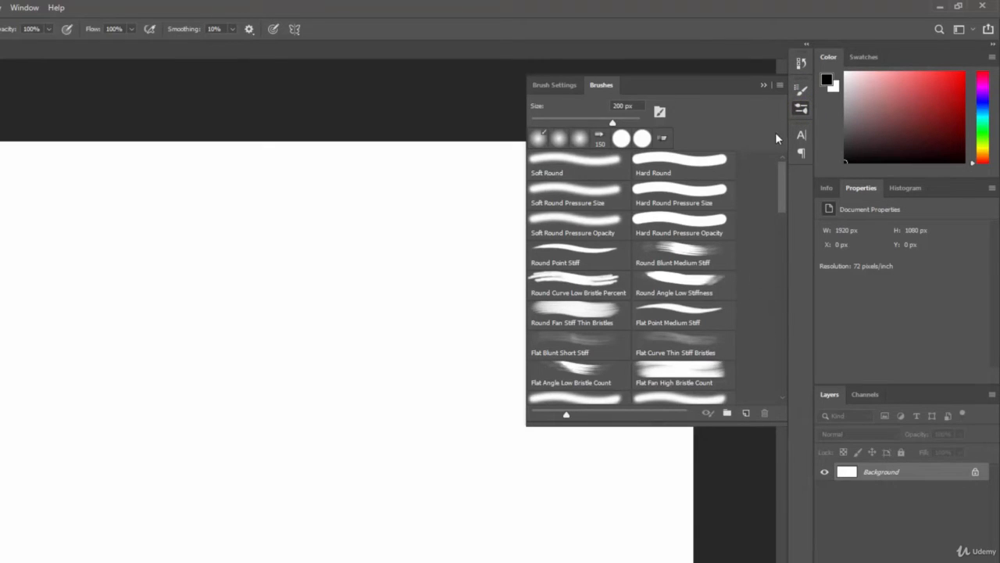
Step: Paint overlapping black leaves over most of the canvas with the Scattered Leaves brush at 95 px
{"action": "left_click_drag", "start_coordinate": [783, 186], "coordinate": [782, 330]}
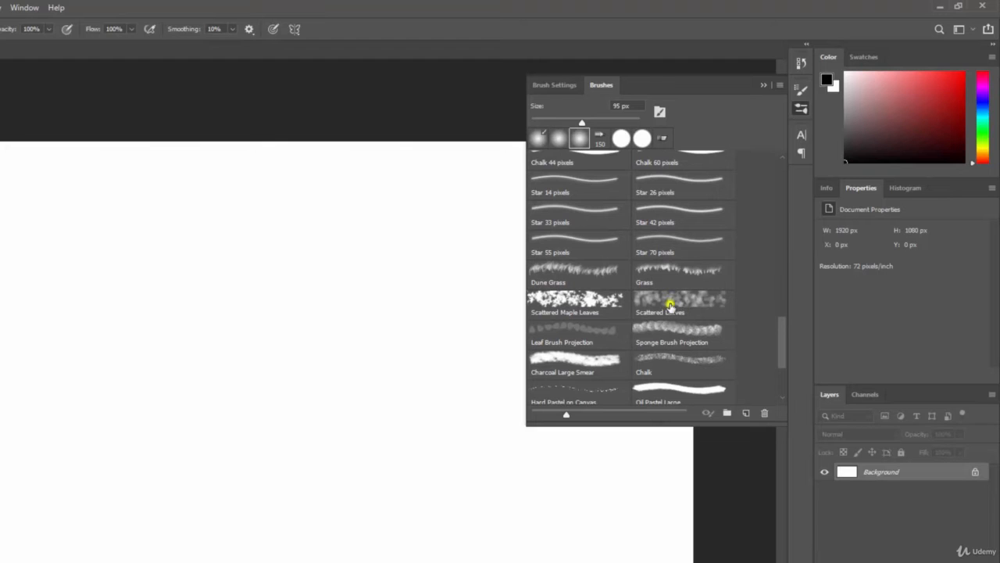
{"action": "left_click", "coordinate": [669, 305]}
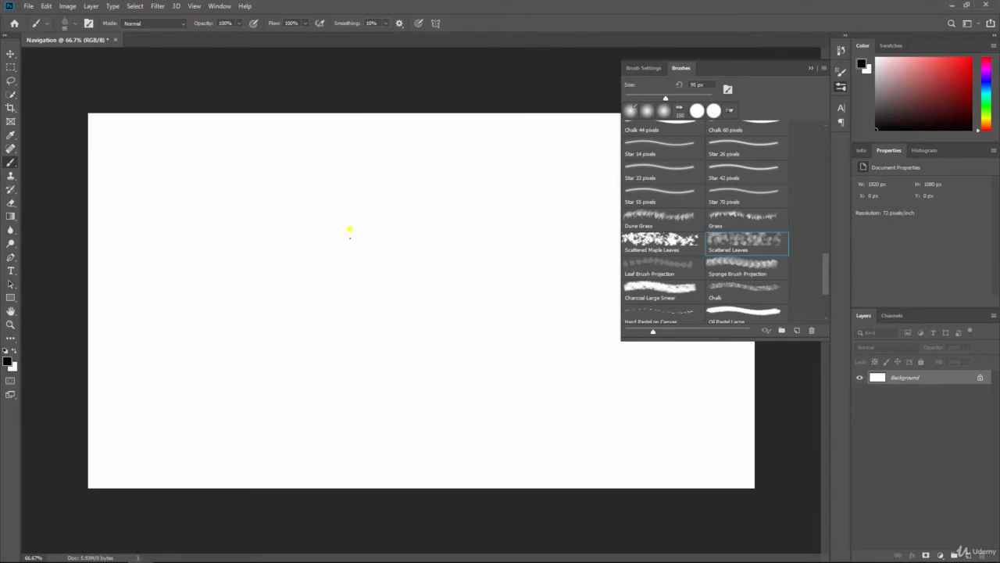
{"action": "mouse_move", "coordinate": [350, 232]}
{"action": "left_mouse_down"}
{"action": "mouse_move", "coordinate": [369, 235]}
{"action": "mouse_move", "coordinate": [418, 291]}
{"action": "mouse_move", "coordinate": [453, 309]}
{"action": "mouse_move", "coordinate": [460, 328]}
{"action": "mouse_move", "coordinate": [508, 266]}
{"action": "mouse_move", "coordinate": [531, 328]}
{"action": "mouse_move", "coordinate": [437, 351]}
{"action": "mouse_move", "coordinate": [230, 313]}
{"action": "mouse_move", "coordinate": [235, 257]}
{"action": "mouse_move", "coordinate": [196, 215]}
{"action": "mouse_move", "coordinate": [210, 179]}
{"action": "mouse_move", "coordinate": [208, 359]}
{"action": "mouse_move", "coordinate": [301, 437]}
{"action": "mouse_move", "coordinate": [429, 343]}
{"action": "mouse_move", "coordinate": [477, 387]}
{"action": "mouse_move", "coordinate": [618, 352]}
{"action": "mouse_move", "coordinate": [562, 212]}
{"action": "mouse_move", "coordinate": [461, 165]}
{"action": "mouse_move", "coordinate": [367, 242]}
{"action": "mouse_move", "coordinate": [344, 156]}
{"action": "mouse_move", "coordinate": [500, 223]}
{"action": "mouse_move", "coordinate": [438, 243]}
{"action": "mouse_move", "coordinate": [329, 305]}
{"action": "mouse_move", "coordinate": [328, 406]}
{"action": "mouse_move", "coordinate": [395, 437]}
{"action": "mouse_move", "coordinate": [531, 399]}
{"action": "mouse_move", "coordinate": [594, 434]}
{"action": "mouse_move", "coordinate": [703, 407]}
{"action": "mouse_move", "coordinate": [688, 347]}
{"action": "left_mouse_up"}
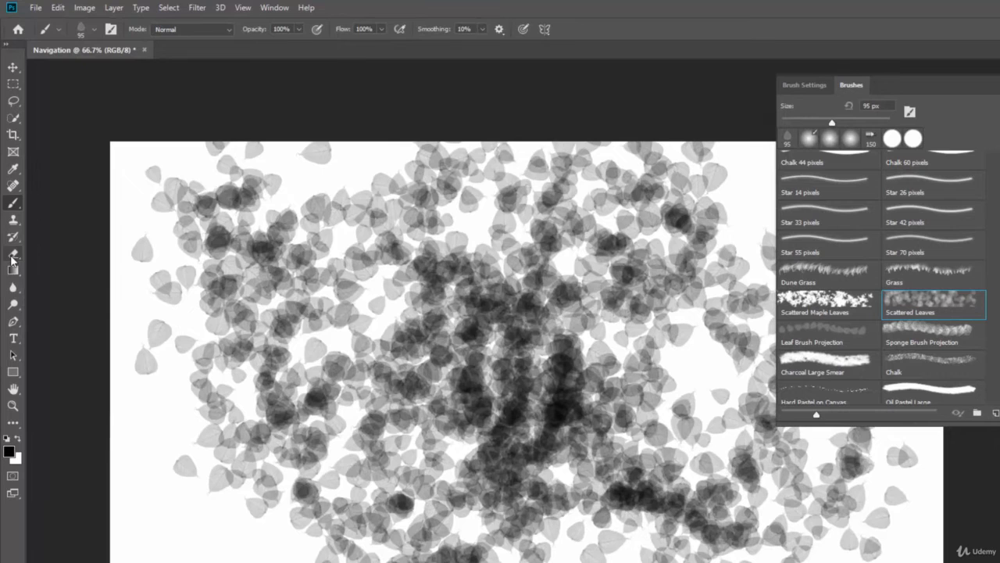
Step: Partly erase the leaves around the canvas centre using the Eraser tool with the 95 px Scattered Leaves brush
{"action": "left_click", "coordinate": [12, 257]}
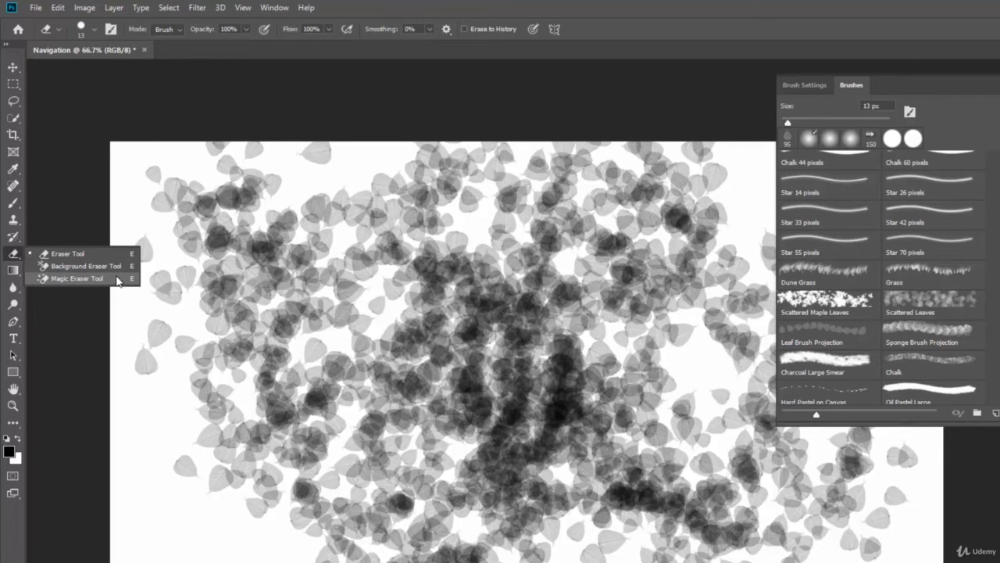
{"action": "left_click", "coordinate": [73, 253]}
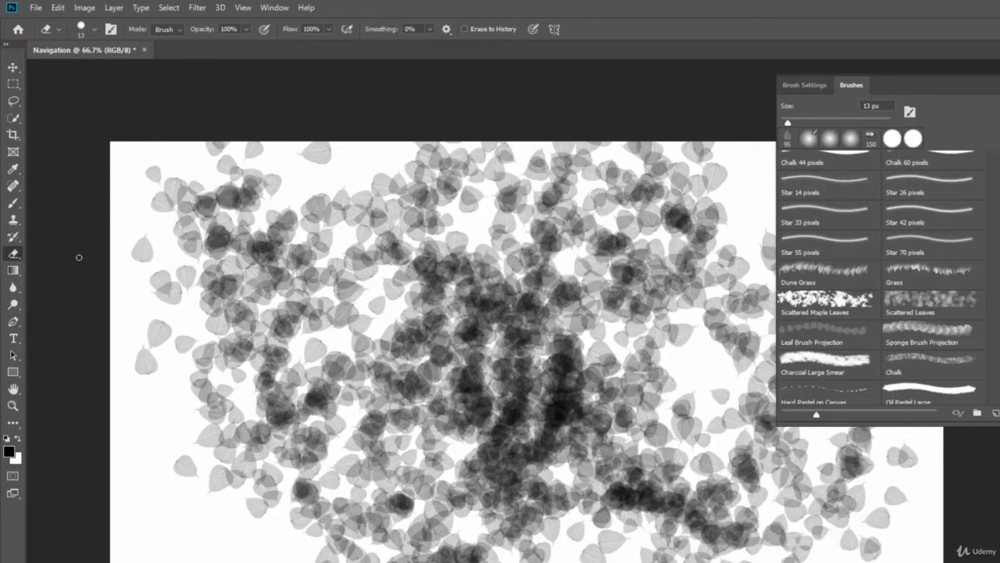
{"action": "left_click", "coordinate": [927, 300]}
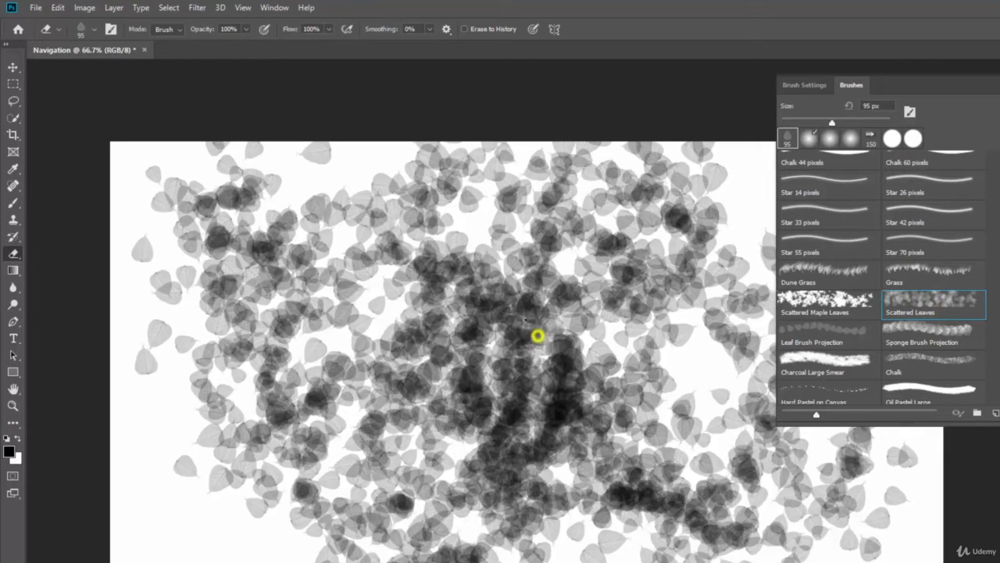
{"action": "mouse_move", "coordinate": [538, 336]}
{"action": "left_mouse_down"}
{"action": "mouse_move", "coordinate": [512, 327]}
{"action": "mouse_move", "coordinate": [537, 327]}
{"action": "mouse_move", "coordinate": [523, 327]}
{"action": "mouse_move", "coordinate": [536, 302]}
{"action": "mouse_move", "coordinate": [566, 307]}
{"action": "mouse_move", "coordinate": [516, 331]}
{"action": "mouse_move", "coordinate": [619, 326]}
{"action": "mouse_move", "coordinate": [567, 336]}
{"action": "mouse_move", "coordinate": [399, 297]}
{"action": "mouse_move", "coordinate": [322, 297]}
{"action": "mouse_move", "coordinate": [537, 334]}
{"action": "mouse_move", "coordinate": [313, 321]}
{"action": "mouse_move", "coordinate": [397, 393]}
{"action": "mouse_move", "coordinate": [585, 480]}
{"action": "mouse_move", "coordinate": [589, 400]}
{"action": "mouse_move", "coordinate": [640, 374]}
{"action": "left_mouse_up"}
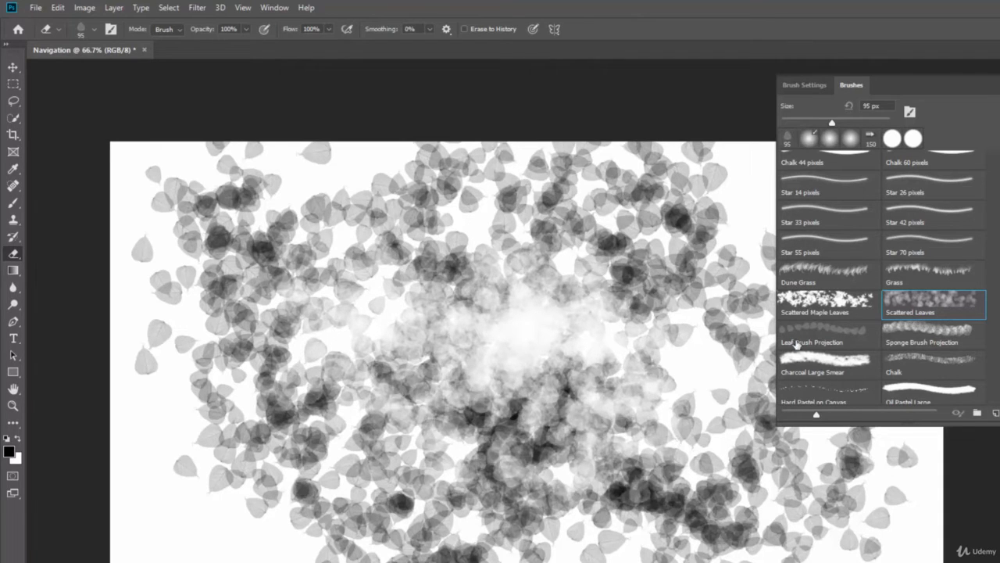
Step: Erase a large hard-edged area in the middle of the leaves with the Hard Round Pressure Size brush and collapse the brush list
{"action": "scroll", "coordinate": [877, 278], "scroll_direction": "up", "scroll_amount": 15}
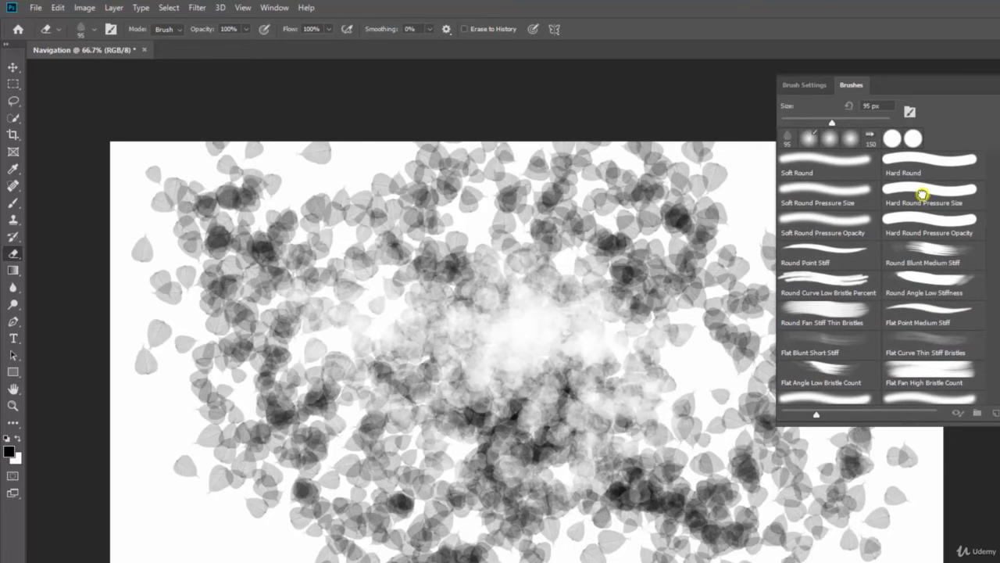
{"action": "left_click", "coordinate": [922, 194]}
{"action": "mouse_move", "coordinate": [591, 283]}
{"action": "left_mouse_down"}
{"action": "mouse_move", "coordinate": [471, 276]}
{"action": "mouse_move", "coordinate": [406, 310]}
{"action": "mouse_move", "coordinate": [631, 315]}
{"action": "mouse_move", "coordinate": [462, 328]}
{"action": "mouse_move", "coordinate": [420, 377]}
{"action": "mouse_move", "coordinate": [654, 355]}
{"action": "mouse_move", "coordinate": [510, 397]}
{"action": "mouse_move", "coordinate": [537, 422]}
{"action": "mouse_move", "coordinate": [647, 415]}
{"action": "mouse_move", "coordinate": [505, 446]}
{"action": "mouse_move", "coordinate": [573, 468]}
{"action": "mouse_move", "coordinate": [459, 336]}
{"action": "mouse_move", "coordinate": [446, 398]}
{"action": "mouse_move", "coordinate": [361, 353]}
{"action": "mouse_move", "coordinate": [413, 290]}
{"action": "mouse_move", "coordinate": [390, 335]}
{"action": "mouse_move", "coordinate": [390, 323]}
{"action": "mouse_move", "coordinate": [582, 325]}
{"action": "mouse_move", "coordinate": [627, 368]}
{"action": "mouse_move", "coordinate": [653, 349]}
{"action": "mouse_move", "coordinate": [596, 274]}
{"action": "mouse_move", "coordinate": [503, 339]}
{"action": "mouse_move", "coordinate": [569, 420]}
{"action": "mouse_move", "coordinate": [493, 372]}
{"action": "mouse_move", "coordinate": [511, 378]}
{"action": "mouse_move", "coordinate": [486, 380]}
{"action": "mouse_move", "coordinate": [547, 282]}
{"action": "mouse_move", "coordinate": [606, 276]}
{"action": "mouse_move", "coordinate": [664, 295]}
{"action": "mouse_move", "coordinate": [641, 362]}
{"action": "left_mouse_up"}
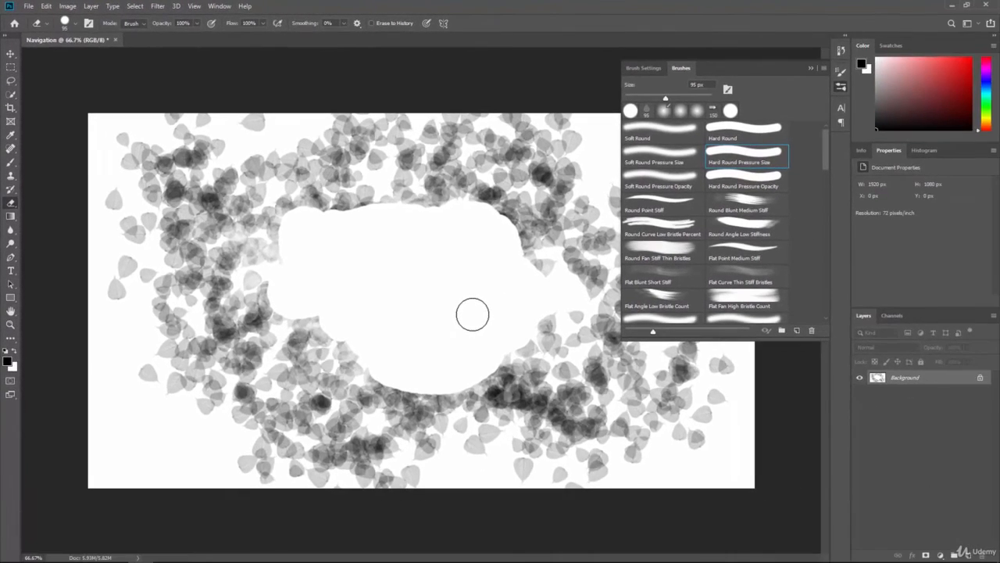
{"action": "left_click", "coordinate": [811, 69]}
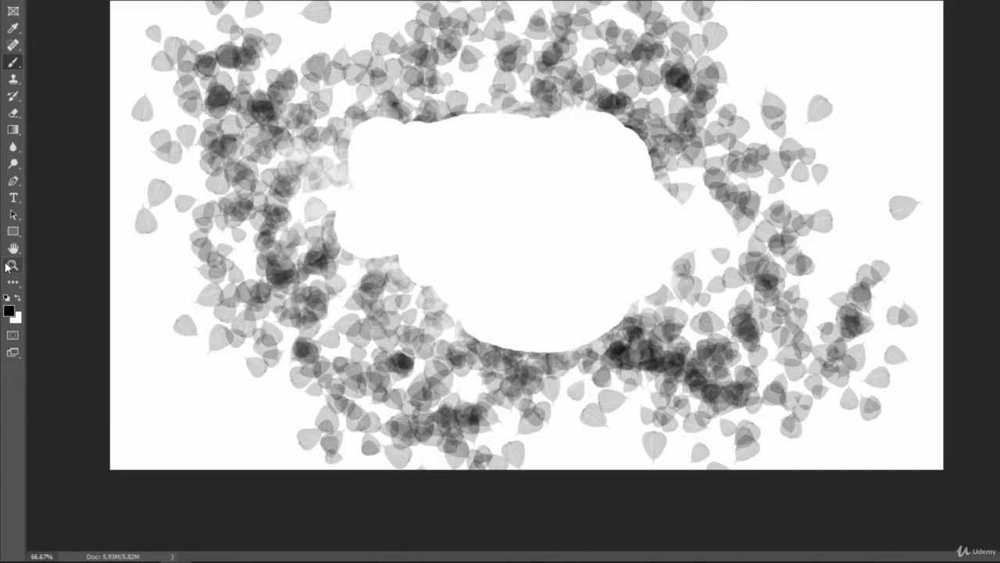
Step: Zoom the document to 100% and inspect its different edges by moving around with the Hand tool
{"action": "left_click", "coordinate": [11, 265]}
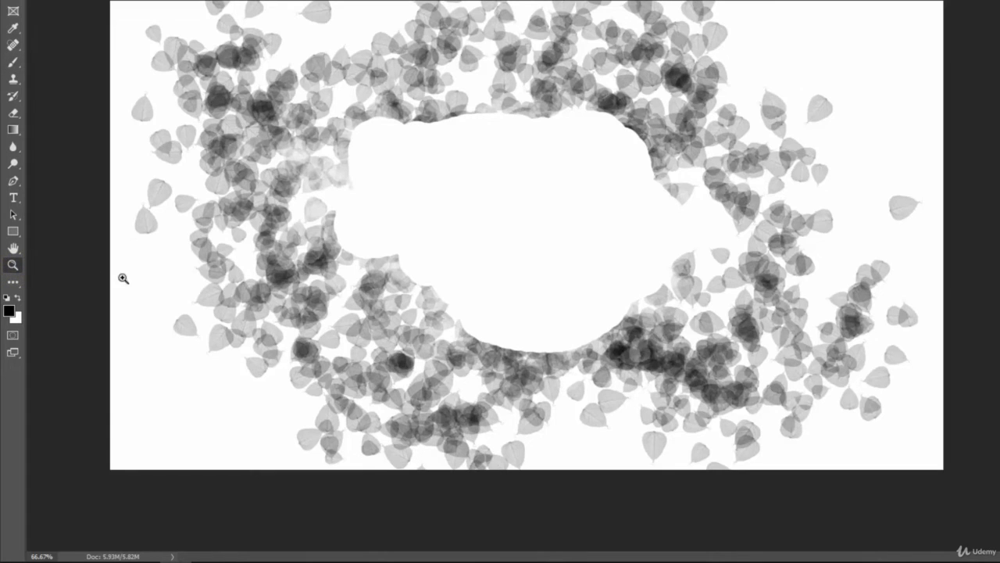
{"action": "left_click", "coordinate": [471, 211]}
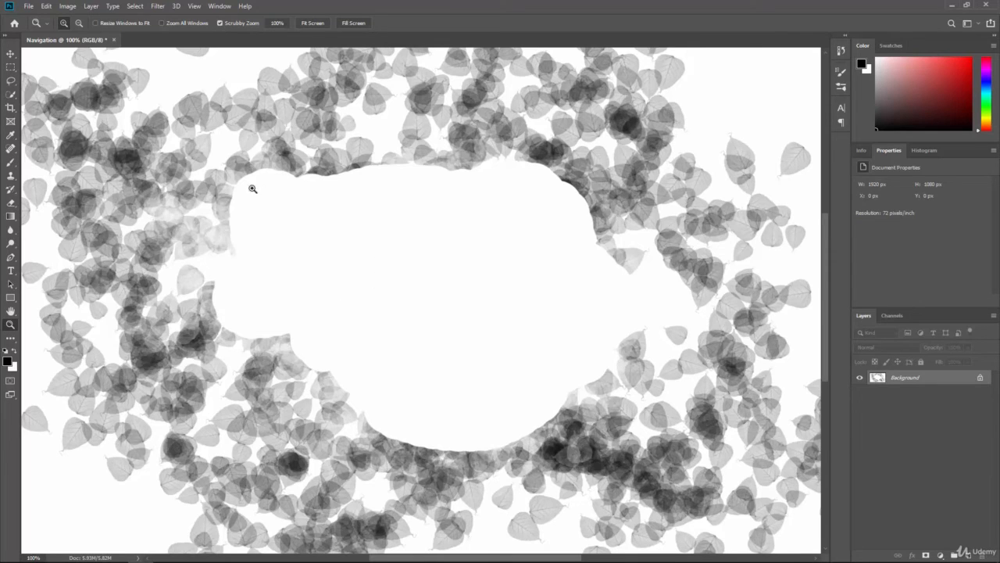
{"action": "left_click", "coordinate": [10, 311]}
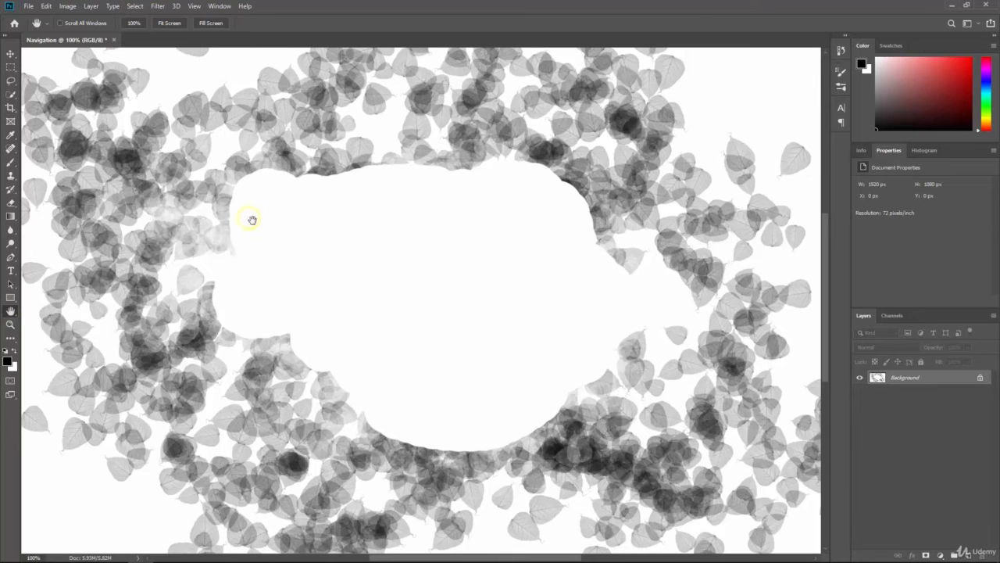
{"action": "left_click_drag", "start_coordinate": [252, 219], "coordinate": [440, 320]}
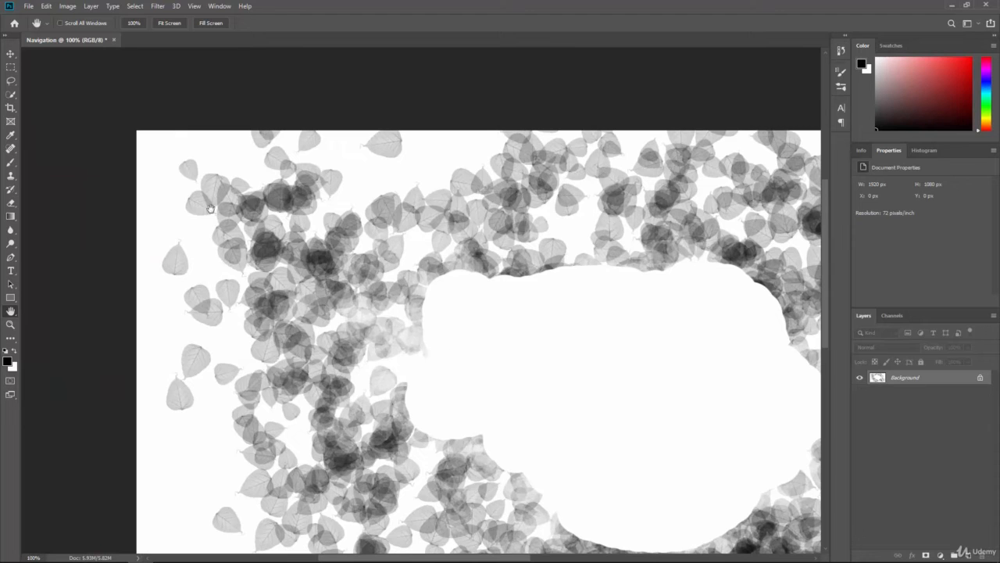
{"action": "left_click_drag", "start_coordinate": [196, 188], "coordinate": [158, 181]}
{"action": "left_click_drag", "start_coordinate": [580, 218], "coordinate": [346, 221]}
{"action": "mouse_move", "coordinate": [562, 243]}
{"action": "left_mouse_down"}
{"action": "mouse_move", "coordinate": [463, 228]}
{"action": "mouse_move", "coordinate": [401, 168]}
{"action": "left_mouse_up"}
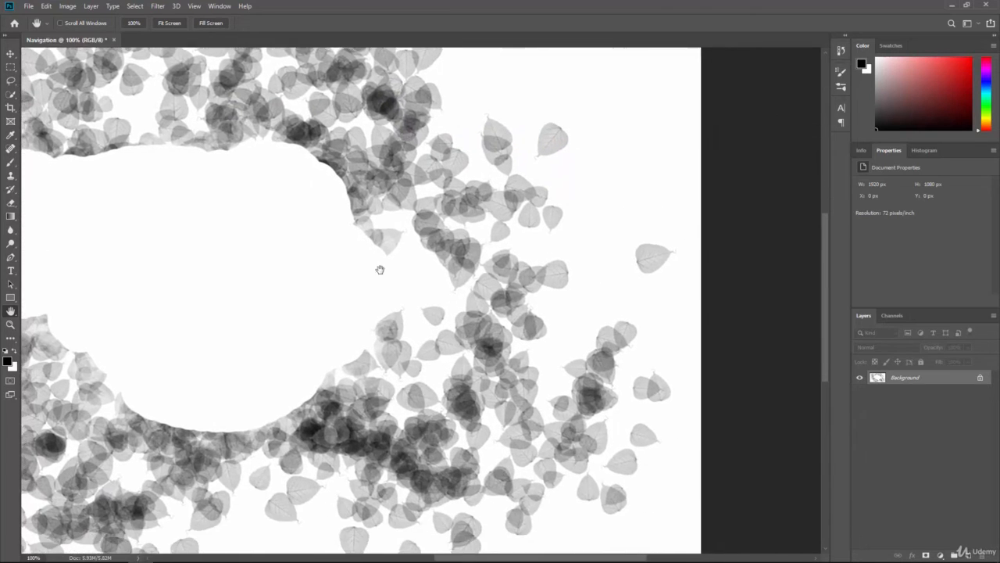
{"action": "left_click_drag", "start_coordinate": [368, 326], "coordinate": [585, 316]}
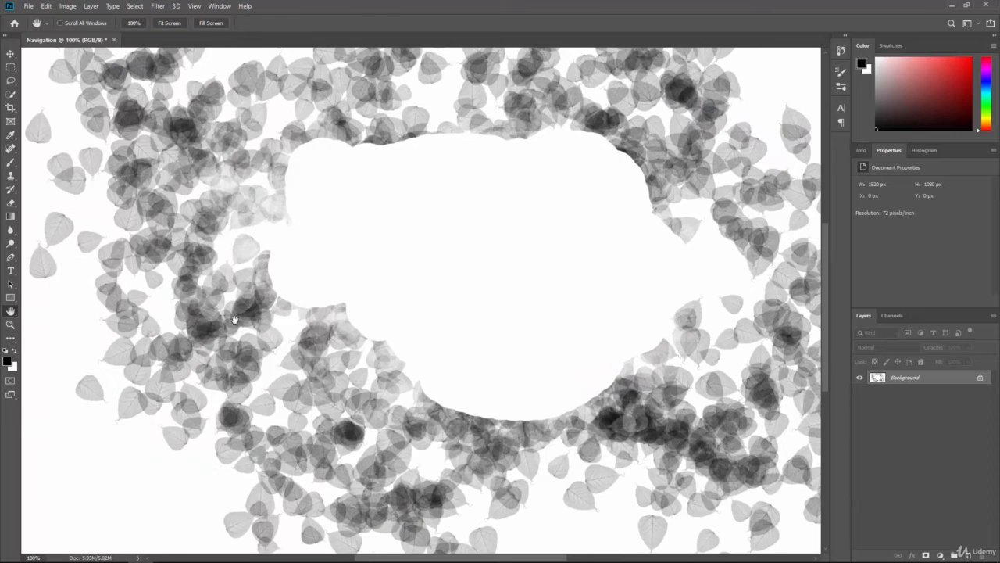
Step: Magnify the leaves along the lower-left edge of the erased area to 300% with the Zoom tool
{"action": "left_click", "coordinate": [10, 324]}
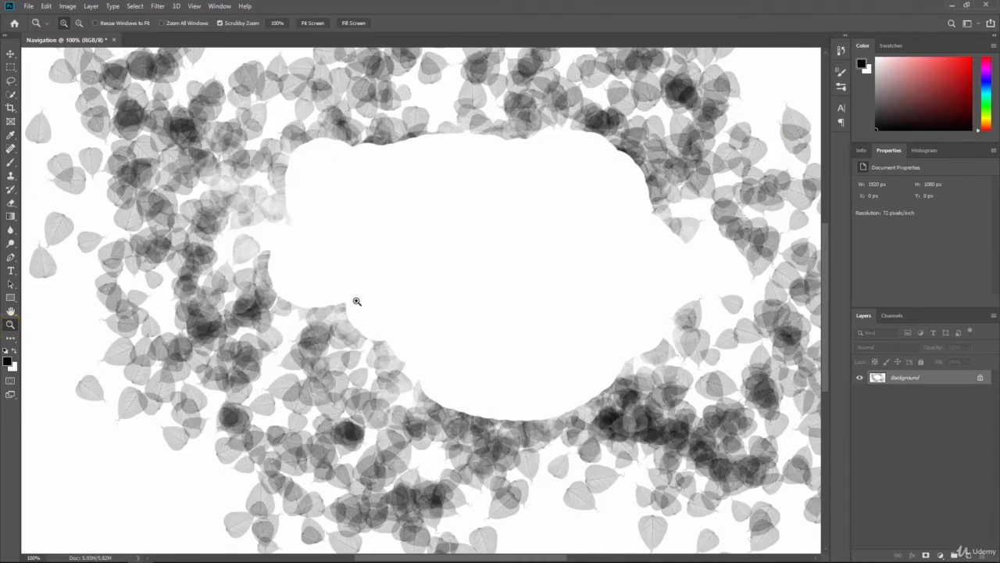
{"action": "left_click", "coordinate": [442, 274]}
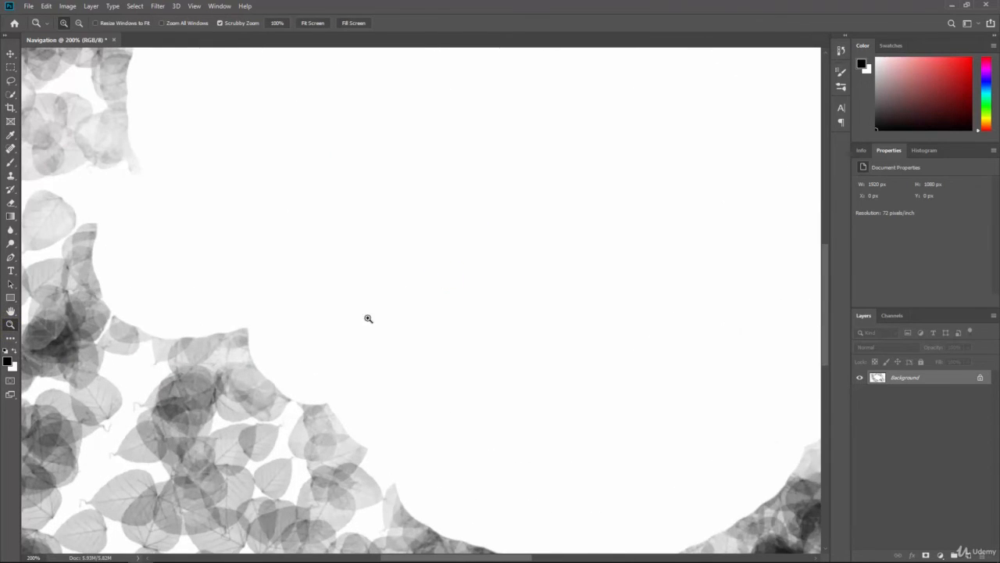
{"action": "left_click", "coordinate": [185, 400]}
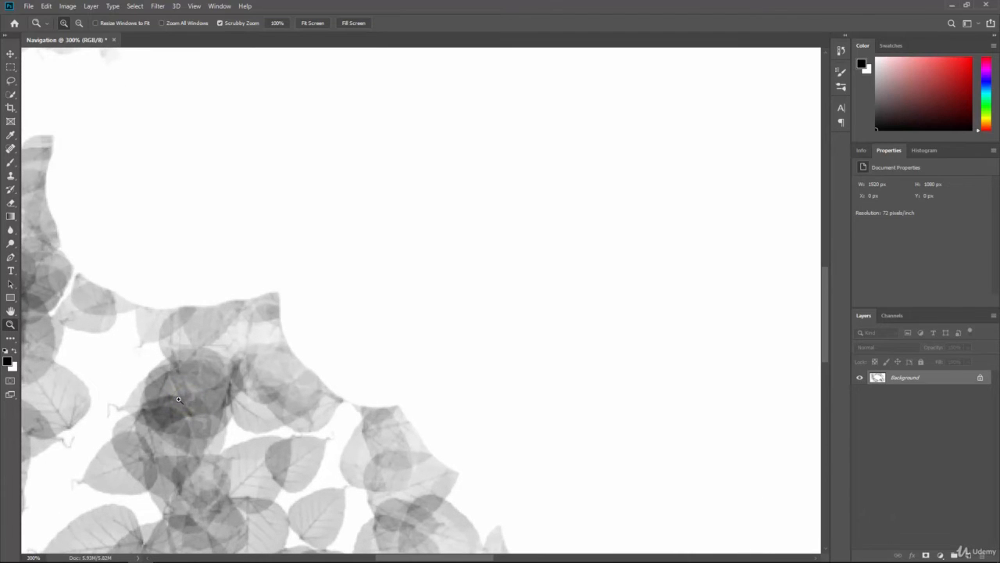
Step: Inspect the leaves up and to the left of the erased area at 300% by moving around with the Hand tool
{"action": "left_click", "coordinate": [10, 311]}
{"action": "left_click_drag", "start_coordinate": [159, 389], "coordinate": [371, 398]}
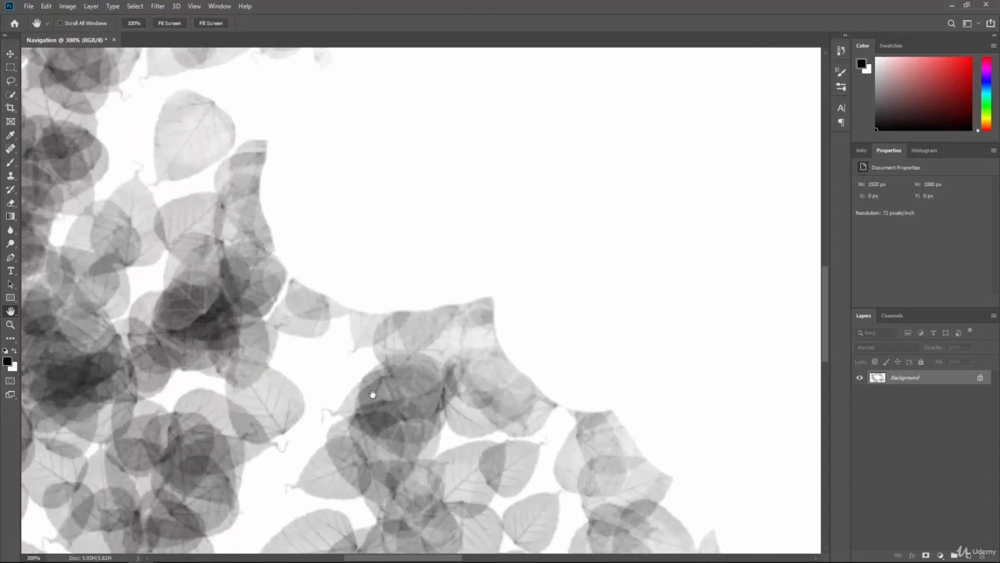
{"action": "left_click_drag", "start_coordinate": [134, 313], "coordinate": [370, 379]}
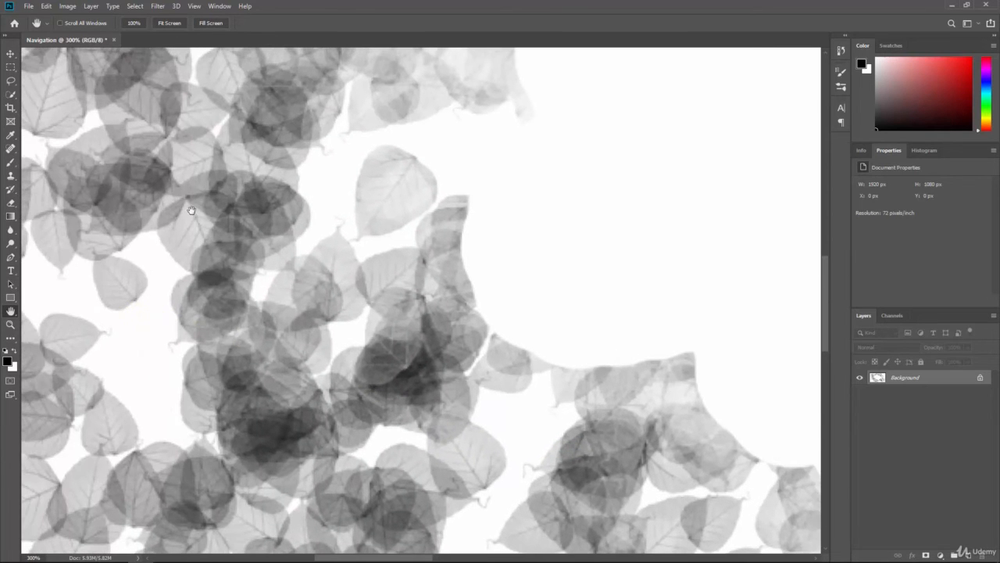
{"action": "left_click_drag", "start_coordinate": [192, 209], "coordinate": [352, 332]}
{"action": "left_click_drag", "start_coordinate": [298, 149], "coordinate": [352, 372]}
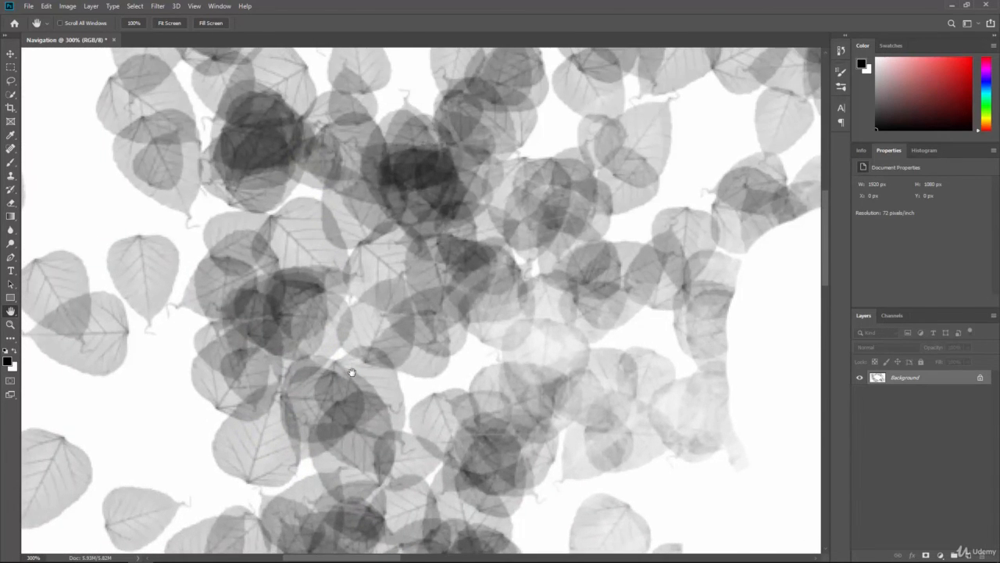
{"action": "left_click_drag", "start_coordinate": [398, 202], "coordinate": [321, 271]}
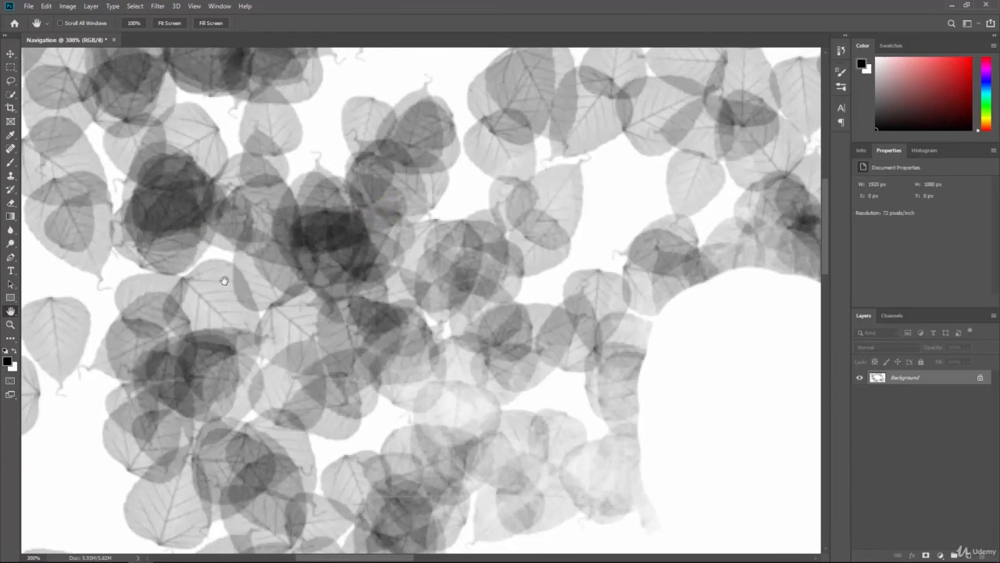
Step: Switch the Zoom tool to zooming out and reduce the view until the whole document shows at 25%
{"action": "left_click", "coordinate": [8, 326]}
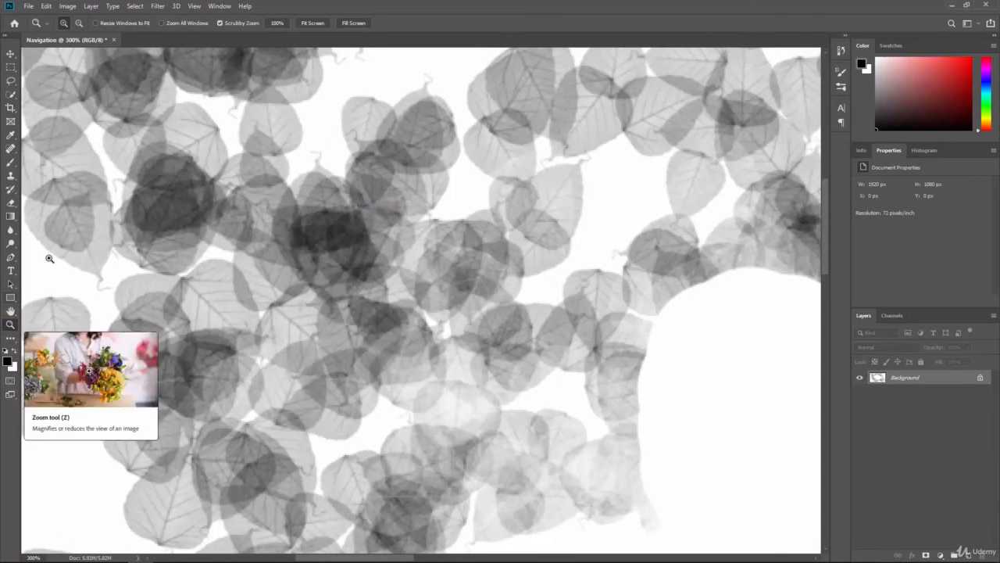
{"action": "left_click", "coordinate": [78, 24]}
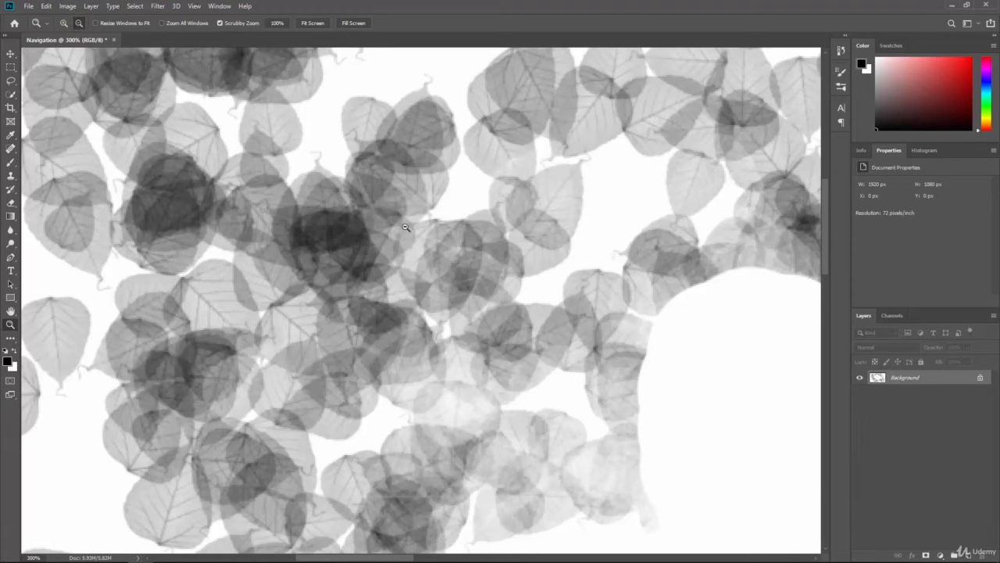
{"action": "left_click", "coordinate": [445, 251]}
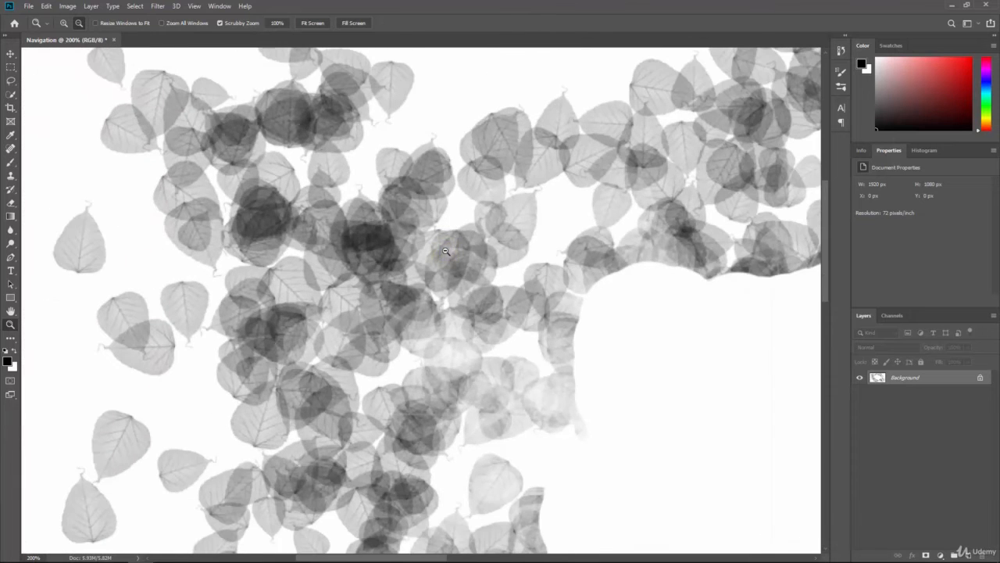
{"action": "left_click", "coordinate": [639, 353]}
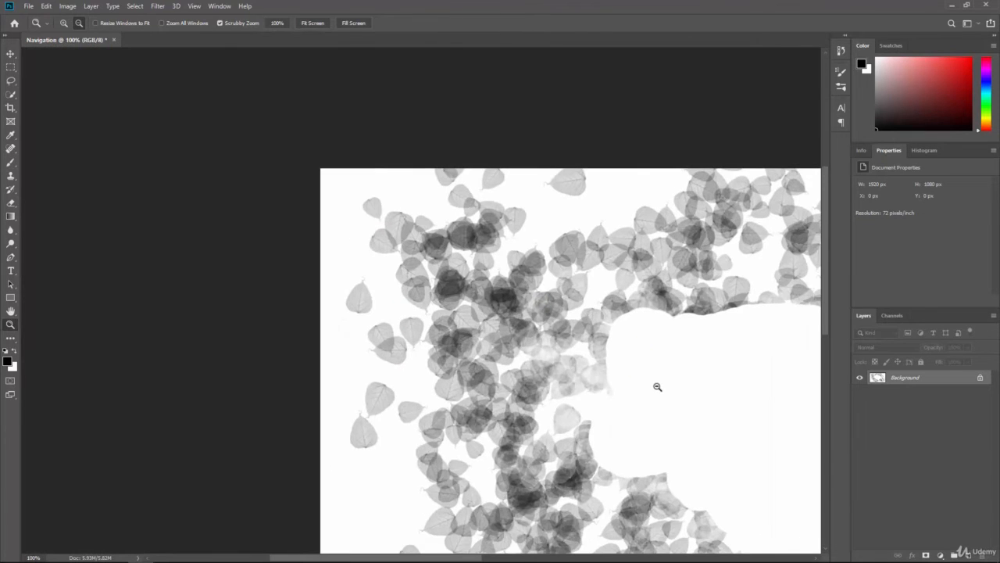
{"action": "left_click", "coordinate": [656, 383]}
{"action": "left_click", "coordinate": [570, 379]}
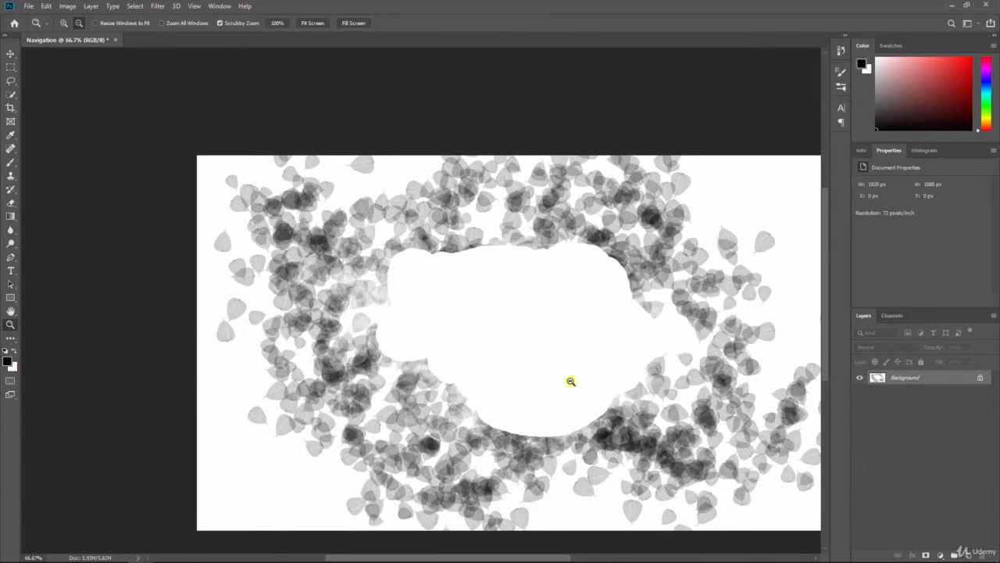
{"action": "left_click", "coordinate": [415, 299]}
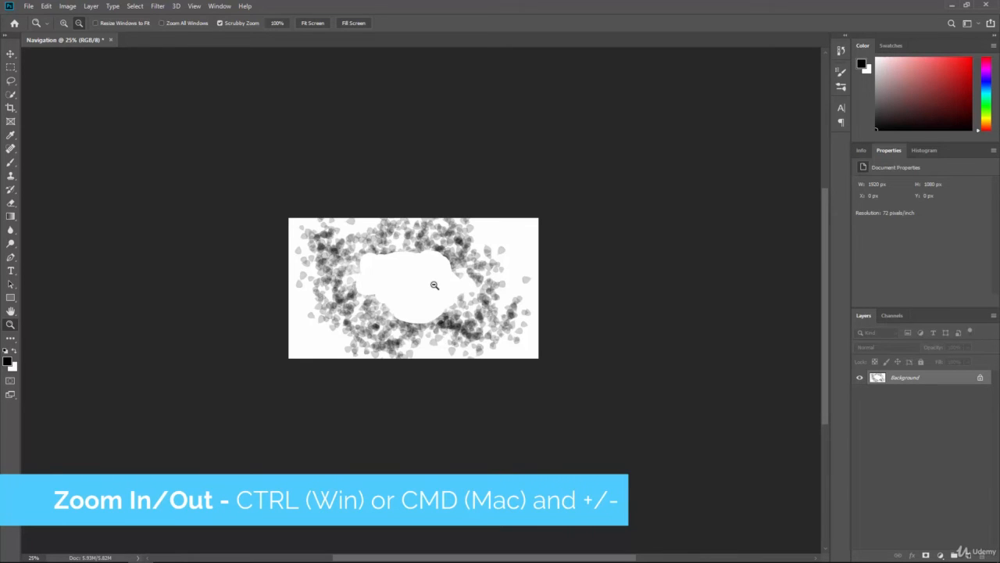
Step: Practise stepping the document's magnification up and down between 25% and 100%, finishing at 100%
{"action": "key", "text": "ctrl+plus"}
{"action": "key", "text": "ctrl+plus"}
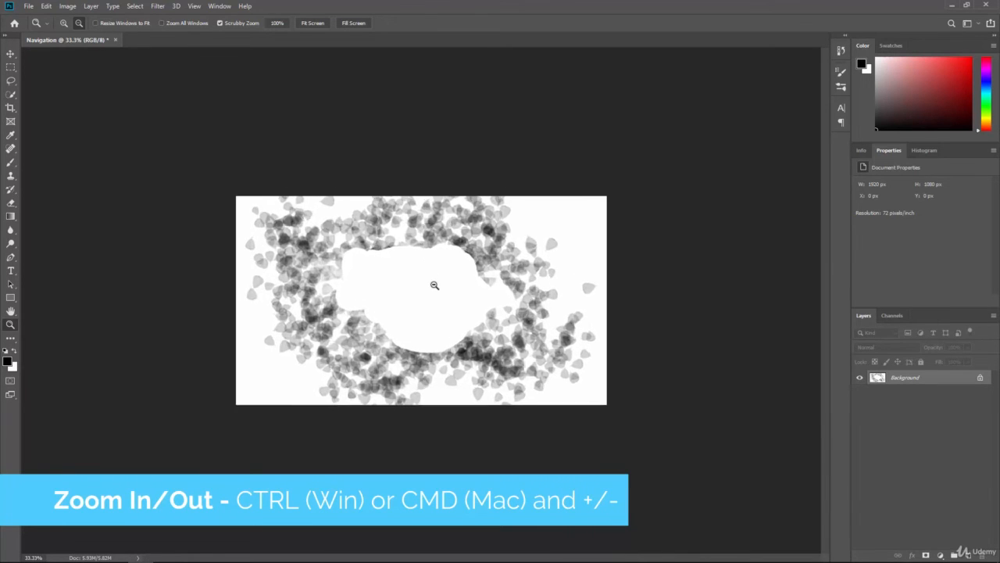
{"action": "key", "text": "ctrl+plus"}
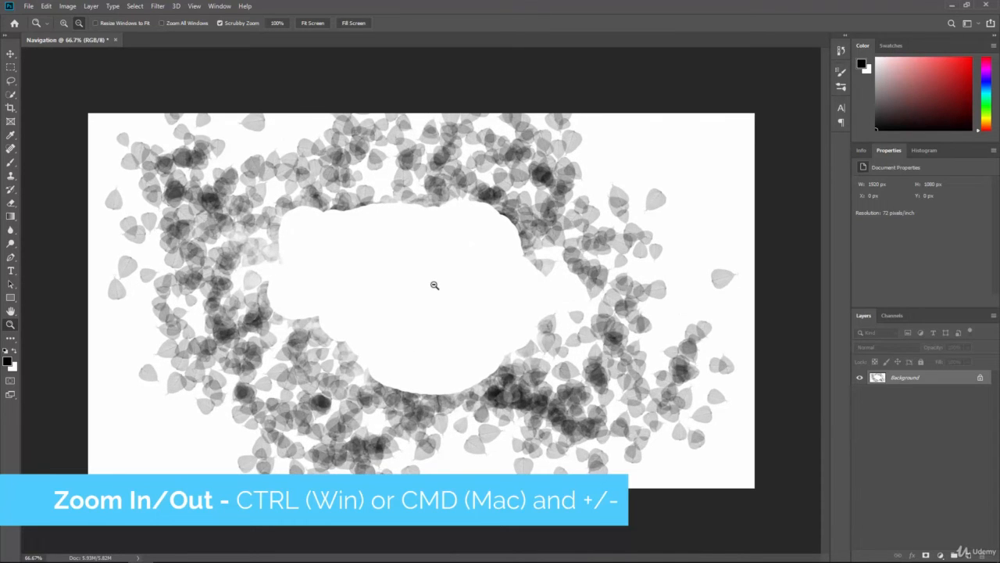
{"action": "key", "text": "ctrl+plus"}
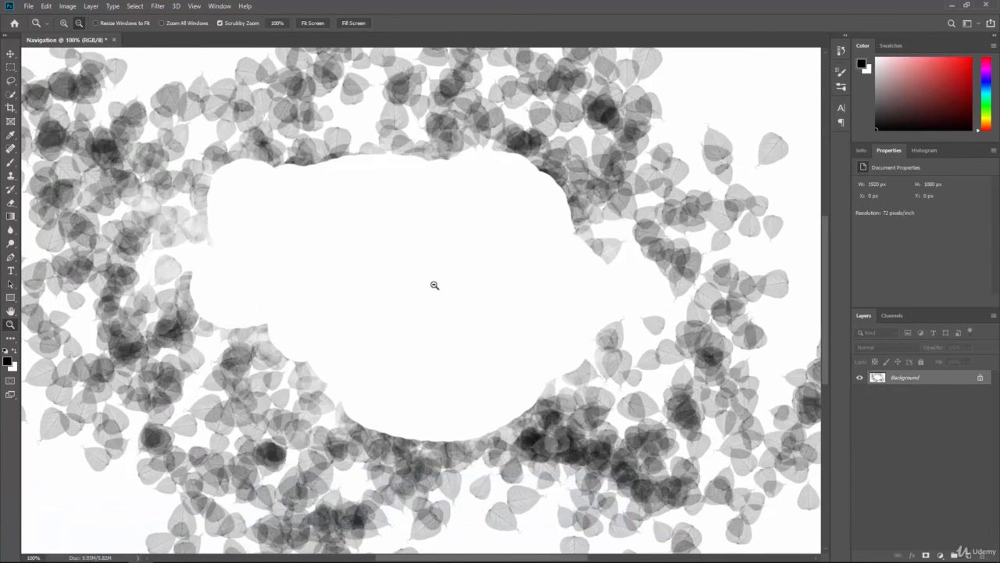
{"action": "key", "text": "ctrl+minus"}
{"action": "key", "text": "ctrl+minus"}
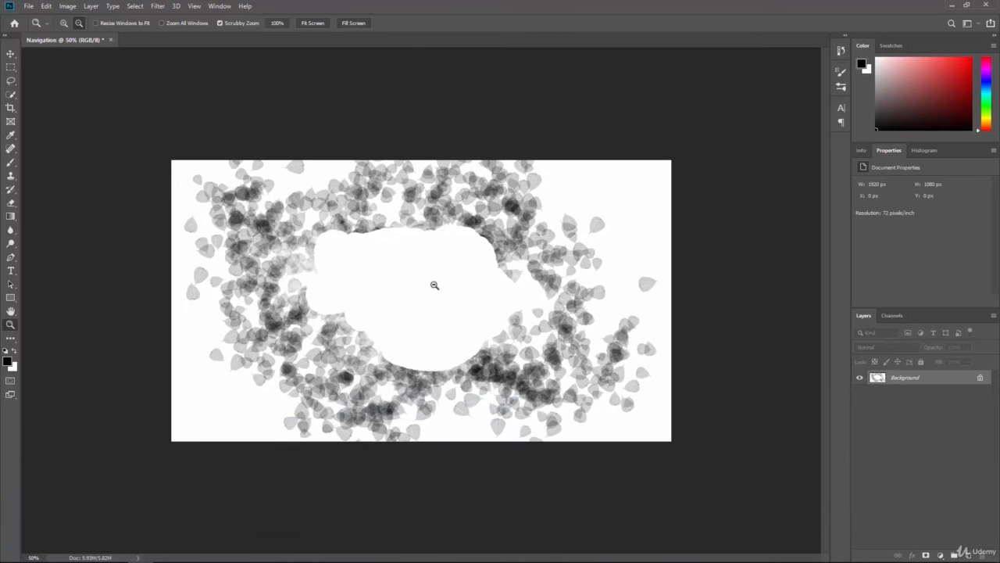
{"action": "key", "text": "ctrl+minus"}
{"action": "key", "text": "ctrl+plus"}
{"action": "key", "text": "ctrl+plus"}
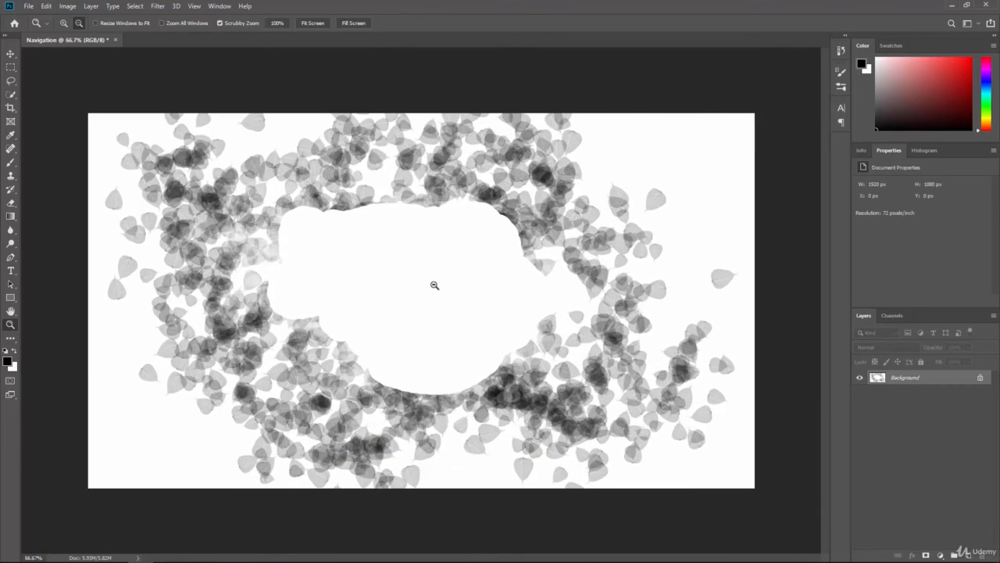
{"action": "key", "text": "ctrl+plus"}
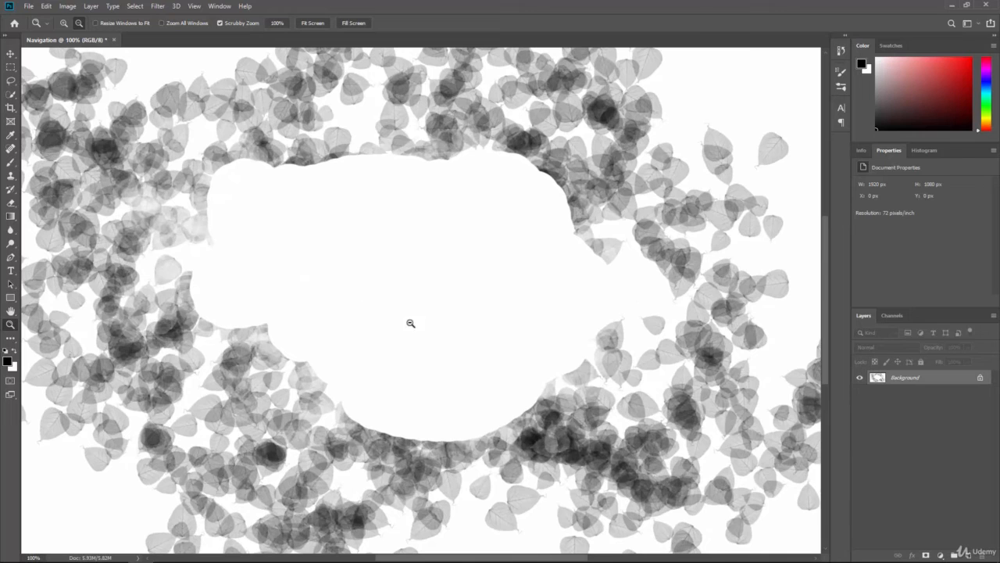
Step: Paint scattered black leaves over the erased middle area with the Brush tool, first at 200% and again at 100% zoom
{"action": "left_click", "coordinate": [10, 162]}
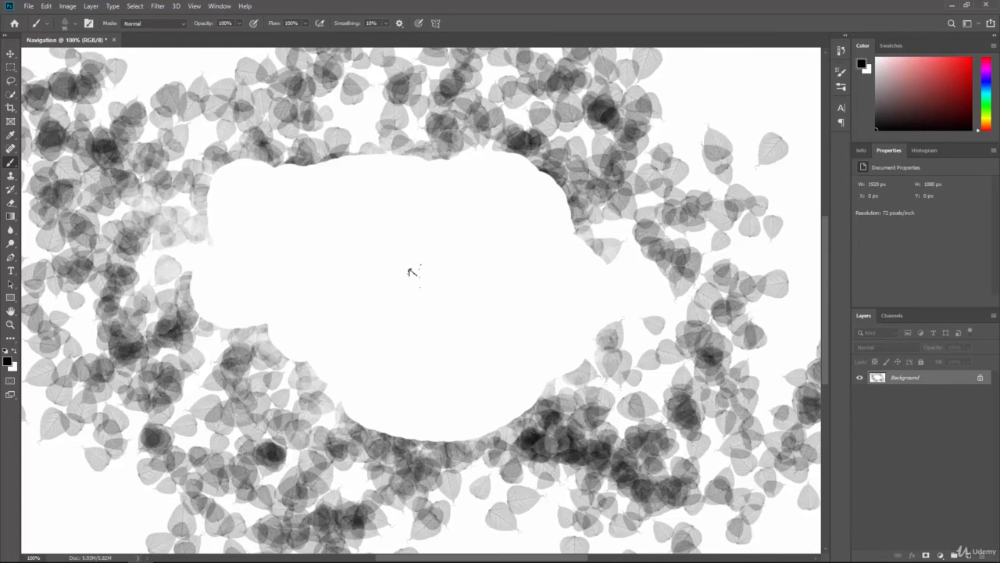
{"action": "key", "text": "ctrl+plus"}
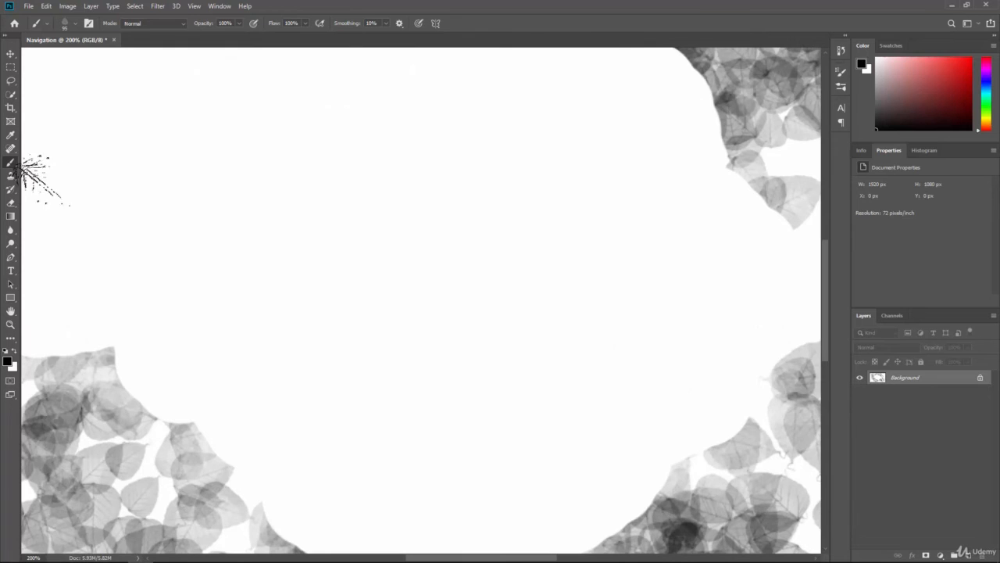
{"action": "mouse_move", "coordinate": [257, 216]}
{"action": "left_mouse_down"}
{"action": "mouse_move", "coordinate": [353, 225]}
{"action": "mouse_move", "coordinate": [378, 205]}
{"action": "mouse_move", "coordinate": [305, 264]}
{"action": "mouse_move", "coordinate": [265, 168]}
{"action": "mouse_move", "coordinate": [175, 184]}
{"action": "mouse_move", "coordinate": [491, 305]}
{"action": "mouse_move", "coordinate": [644, 297]}
{"action": "mouse_move", "coordinate": [574, 190]}
{"action": "mouse_move", "coordinate": [477, 75]}
{"action": "left_mouse_up"}
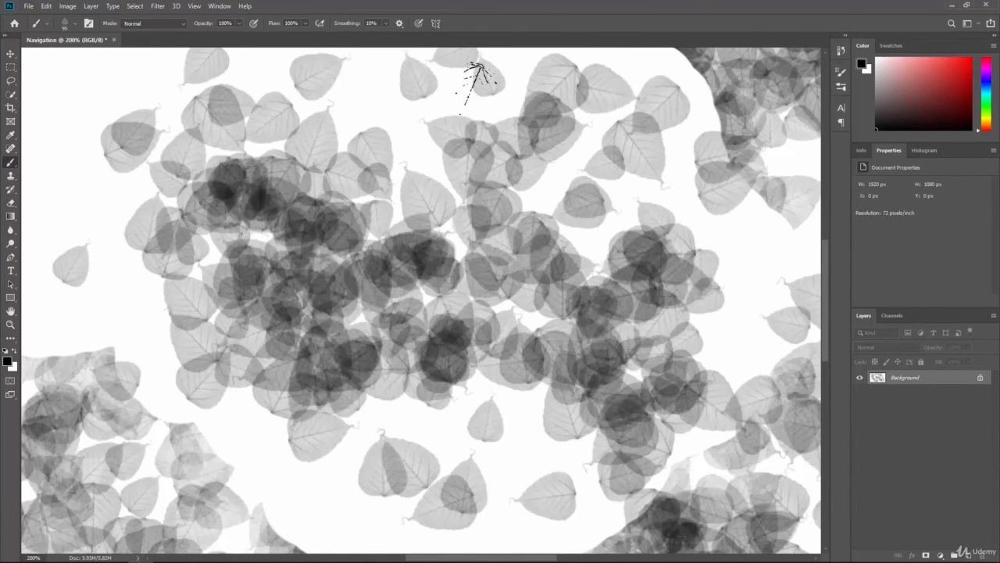
{"action": "key", "text": "ctrl+minus"}
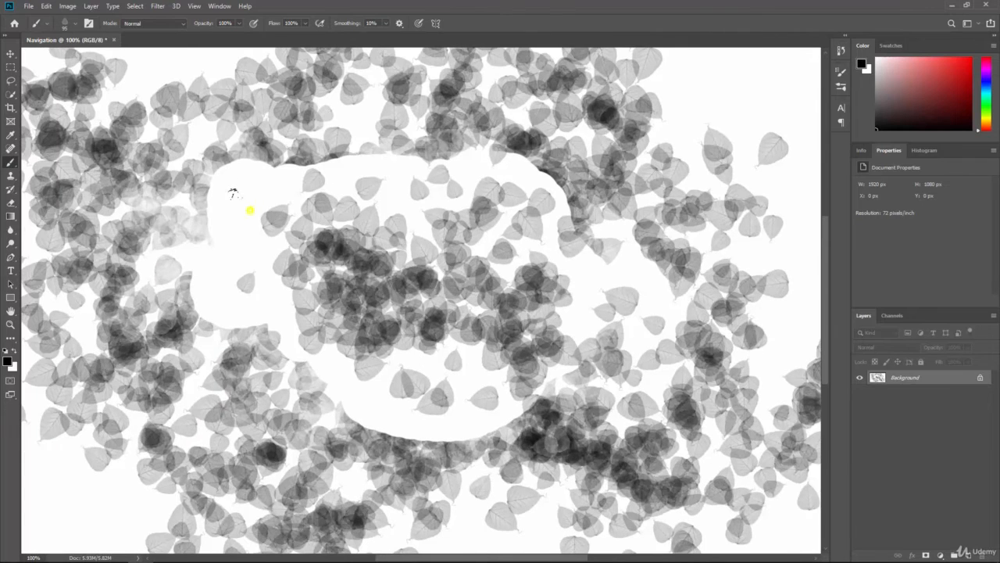
{"action": "mouse_move", "coordinate": [252, 208]}
{"action": "left_mouse_down"}
{"action": "mouse_move", "coordinate": [229, 300]}
{"action": "mouse_move", "coordinate": [351, 335]}
{"action": "mouse_move", "coordinate": [369, 356]}
{"action": "mouse_move", "coordinate": [544, 395]}
{"action": "mouse_move", "coordinate": [587, 337]}
{"action": "mouse_move", "coordinate": [460, 233]}
{"action": "mouse_move", "coordinate": [491, 136]}
{"action": "mouse_move", "coordinate": [351, 181]}
{"action": "mouse_move", "coordinate": [407, 207]}
{"action": "mouse_move", "coordinate": [568, 233]}
{"action": "mouse_move", "coordinate": [622, 290]}
{"action": "left_mouse_up"}
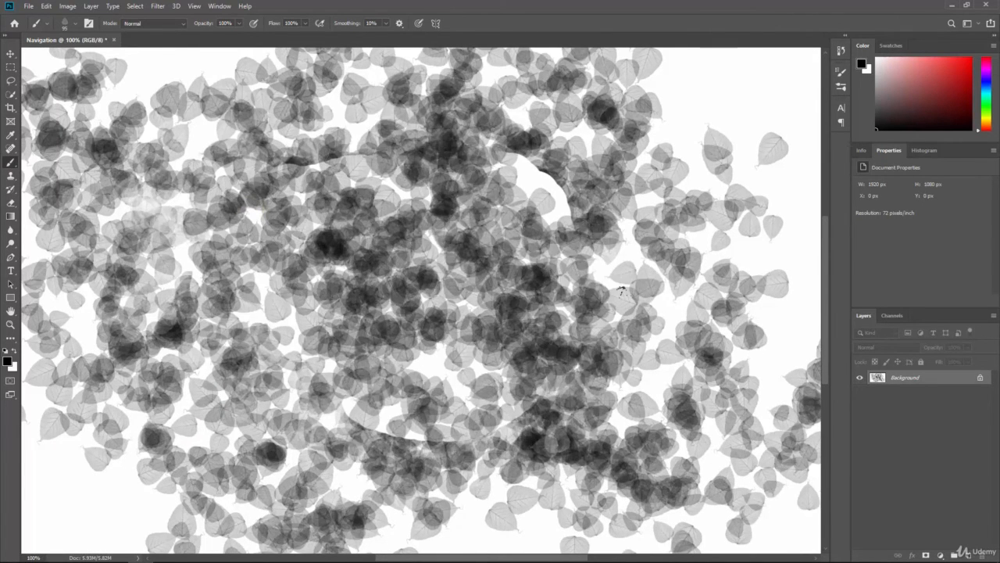
Step: Paint leaves down the canvas's right side and thicken those in the middle at 66.7% zoom
{"action": "key", "text": "ctrl+minus"}
{"action": "mouse_move", "coordinate": [709, 156]}
{"action": "left_mouse_down"}
{"action": "mouse_move", "coordinate": [679, 180]}
{"action": "mouse_move", "coordinate": [727, 214]}
{"action": "mouse_move", "coordinate": [723, 286]}
{"action": "mouse_move", "coordinate": [696, 380]}
{"action": "mouse_move", "coordinate": [704, 415]}
{"action": "mouse_move", "coordinate": [656, 434]}
{"action": "left_mouse_up"}
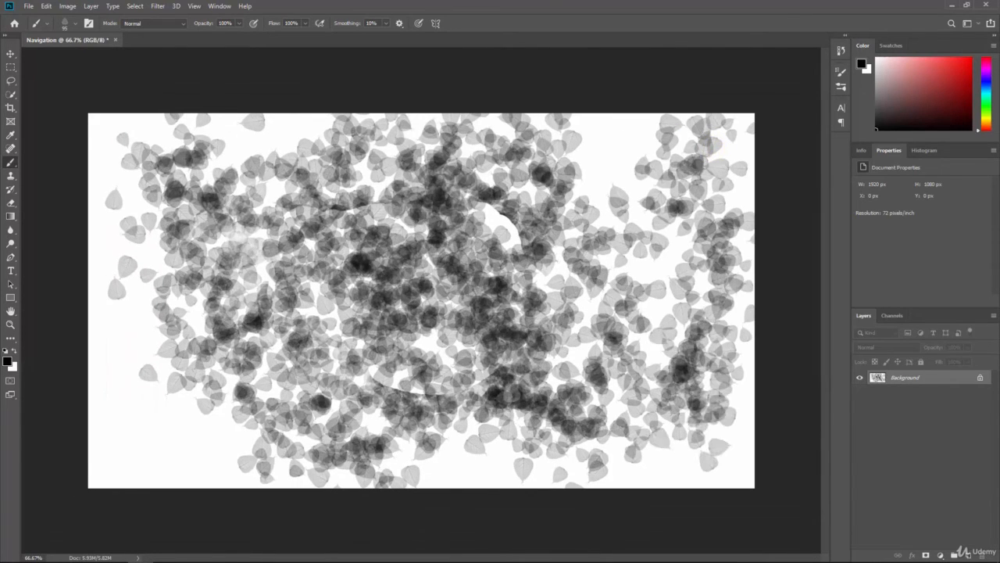
{"action": "mouse_move", "coordinate": [394, 372]}
{"action": "left_mouse_down"}
{"action": "mouse_move", "coordinate": [512, 367]}
{"action": "mouse_move", "coordinate": [473, 205]}
{"action": "mouse_move", "coordinate": [375, 221]}
{"action": "mouse_move", "coordinate": [286, 363]}
{"action": "mouse_move", "coordinate": [562, 351]}
{"action": "mouse_move", "coordinate": [575, 258]}
{"action": "mouse_move", "coordinate": [496, 160]}
{"action": "mouse_move", "coordinate": [277, 235]}
{"action": "mouse_move", "coordinate": [180, 328]}
{"action": "mouse_move", "coordinate": [289, 363]}
{"action": "left_mouse_up"}
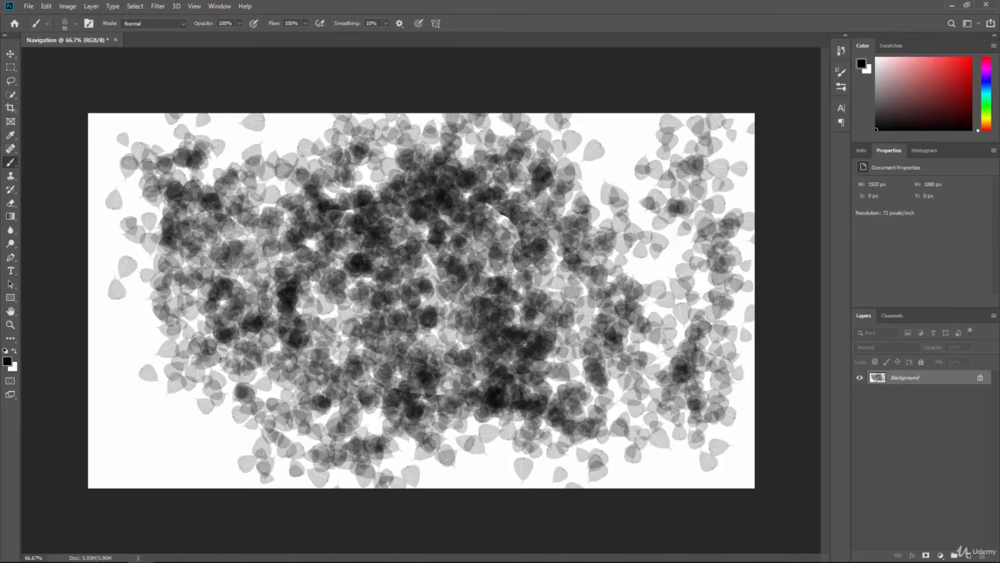
Step: Magnify the painted leaves to 300% and return to 66.7% while keeping the Brush tool active
{"action": "key", "text": "ctrl+plus"}
{"action": "key", "text": "ctrl+plus"}
{"action": "key", "text": "ctrl+plus"}
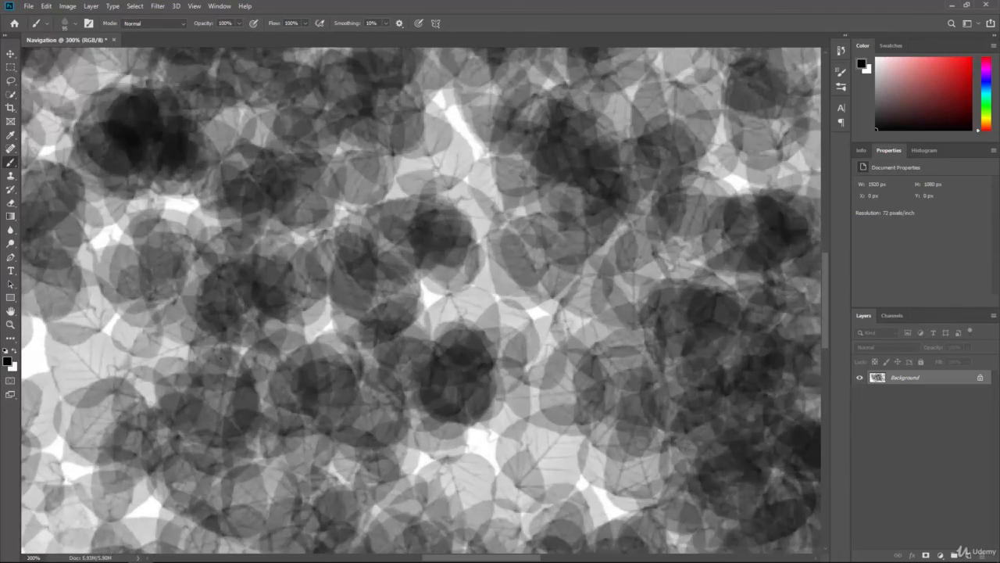
{"action": "key", "text": "ctrl+minus"}
{"action": "key", "text": "ctrl+minus"}
{"action": "key", "text": "ctrl+minus"}
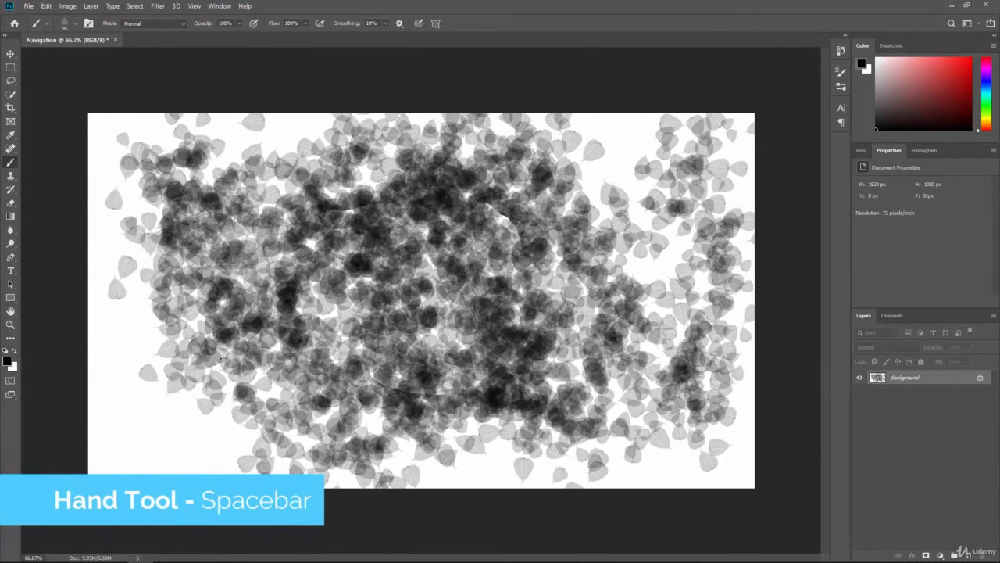
Step: Paint more leaves along the canvas's left edge and in its lower-left corner at 200% zoom
{"action": "key", "text": "ctrl+plus"}
{"action": "key", "text": "ctrl+plus"}
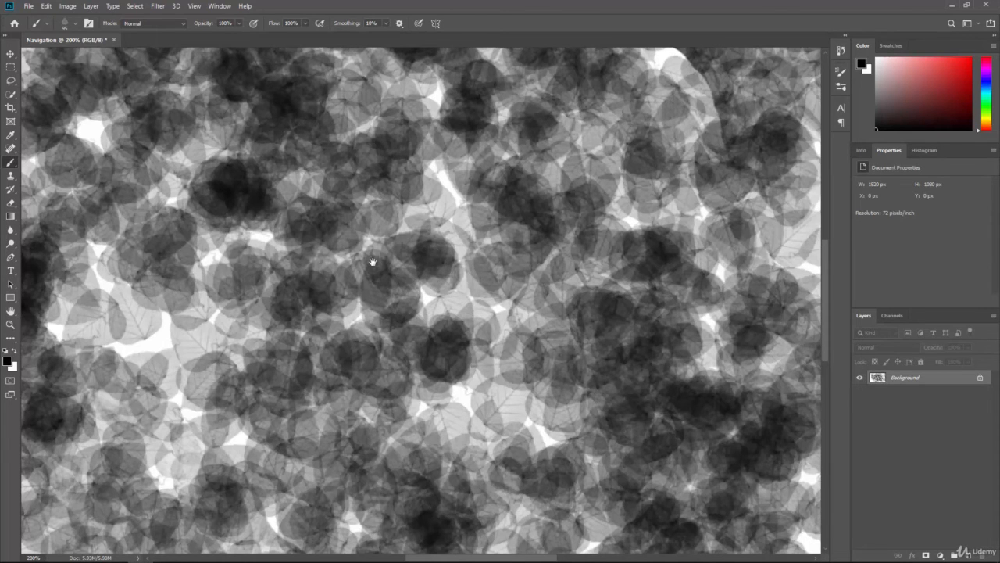
{"action": "left_click_drag", "start_coordinate": [297, 233], "coordinate": [443, 358]}
{"action": "left_click_drag", "start_coordinate": [236, 237], "coordinate": [462, 362]}
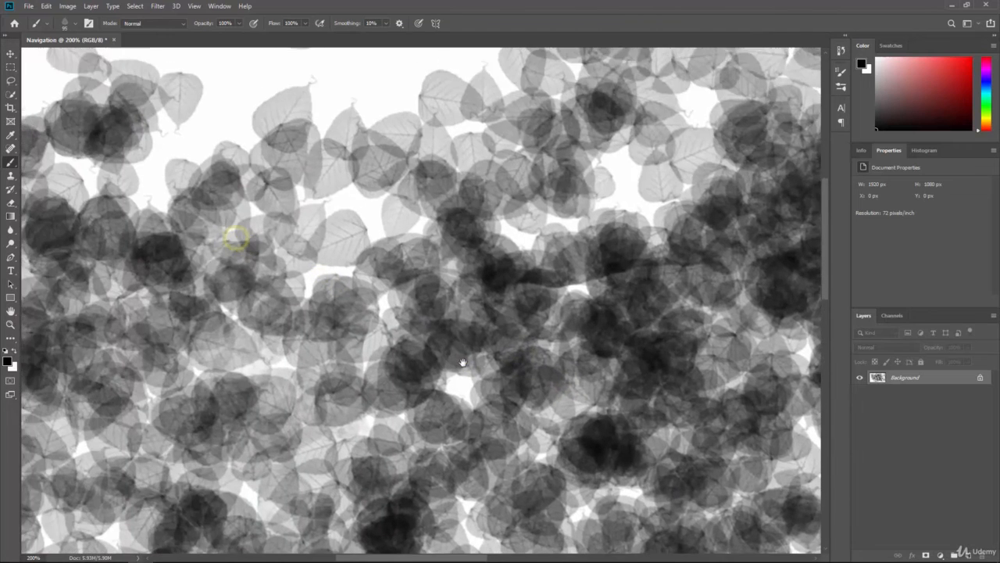
{"action": "left_click_drag", "start_coordinate": [212, 249], "coordinate": [440, 315]}
{"action": "left_click_drag", "start_coordinate": [338, 329], "coordinate": [328, 128]}
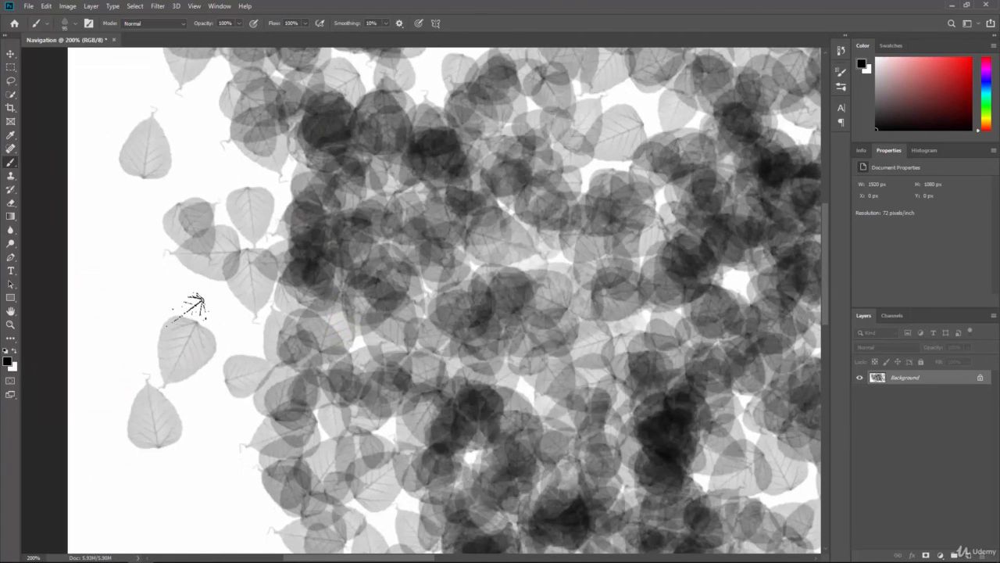
{"action": "mouse_move", "coordinate": [172, 300]}
{"action": "left_mouse_down"}
{"action": "mouse_move", "coordinate": [167, 272]}
{"action": "mouse_move", "coordinate": [138, 308]}
{"action": "mouse_move", "coordinate": [270, 304]}
{"action": "mouse_move", "coordinate": [188, 293]}
{"action": "mouse_move", "coordinate": [232, 431]}
{"action": "mouse_move", "coordinate": [208, 365]}
{"action": "mouse_move", "coordinate": [208, 215]}
{"action": "left_mouse_up"}
{"action": "left_click_drag", "start_coordinate": [205, 394], "coordinate": [199, 289]}
{"action": "mouse_move", "coordinate": [166, 344]}
{"action": "left_mouse_down"}
{"action": "mouse_move", "coordinate": [216, 205]}
{"action": "mouse_move", "coordinate": [123, 402]}
{"action": "mouse_move", "coordinate": [165, 433]}
{"action": "mouse_move", "coordinate": [168, 391]}
{"action": "left_mouse_up"}
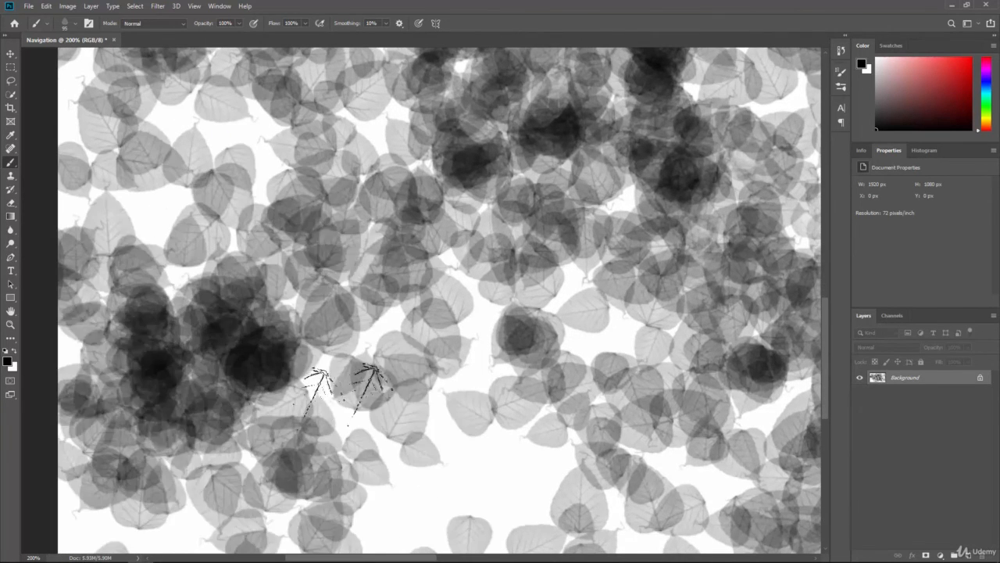
Step: Paint a dense band of leaves along the canvas's bottom edge and reduce the view to 66.7%
{"action": "key", "text": "space"}
{"action": "left_click_drag", "start_coordinate": [593, 485], "coordinate": [295, 381]}
{"action": "left_click_drag", "start_coordinate": [556, 469], "coordinate": [417, 429]}
{"action": "mouse_move", "coordinate": [449, 442]}
{"action": "left_mouse_down"}
{"action": "mouse_move", "coordinate": [440, 412]}
{"action": "mouse_move", "coordinate": [560, 400]}
{"action": "mouse_move", "coordinate": [715, 431]}
{"action": "mouse_move", "coordinate": [526, 381]}
{"action": "mouse_move", "coordinate": [387, 404]}
{"action": "mouse_move", "coordinate": [261, 319]}
{"action": "mouse_move", "coordinate": [317, 263]}
{"action": "mouse_move", "coordinate": [227, 329]}
{"action": "mouse_move", "coordinate": [469, 298]}
{"action": "mouse_move", "coordinate": [551, 205]}
{"action": "left_mouse_up"}
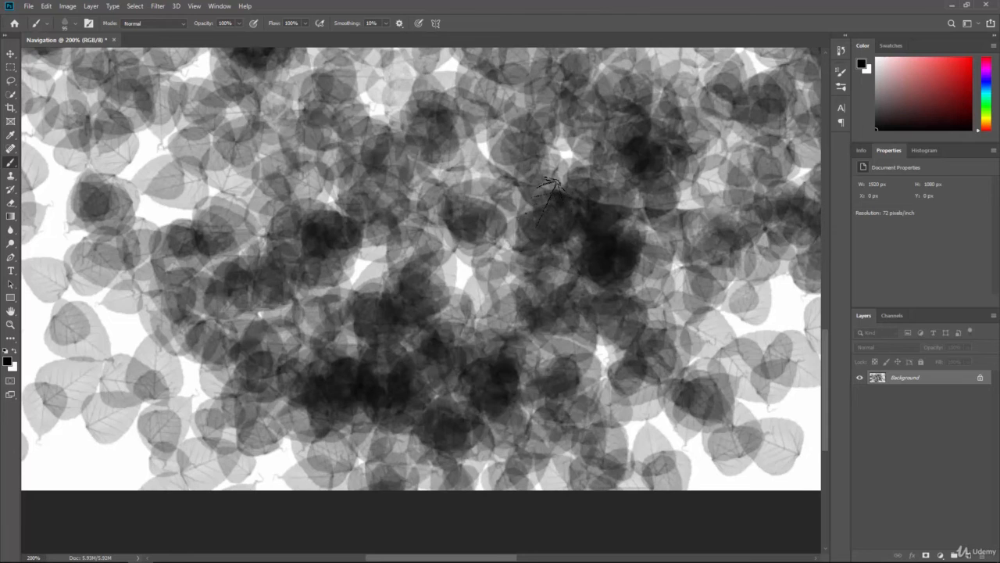
{"action": "scroll", "coordinate": [552, 188], "scroll_direction": "down", "scroll_amount": 1, "text": "alt"}
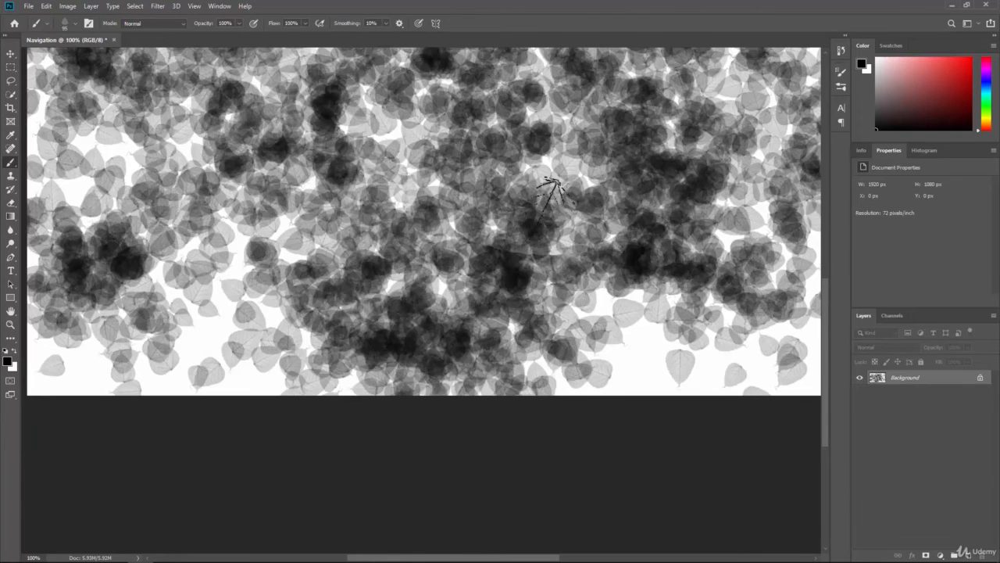
{"action": "scroll", "coordinate": [532, 226], "scroll_direction": "down", "scroll_amount": 1, "text": "alt"}
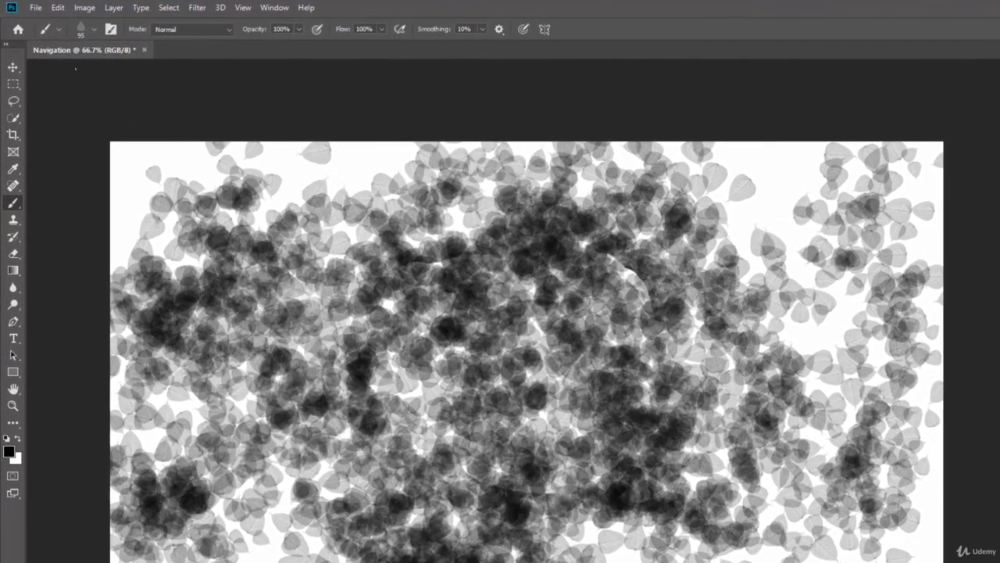
Step: Save the document as Navigation.psd in Photoshop format in the Files folder of 02 - Navigation and Tools
{"action": "left_click", "coordinate": [39, 10]}
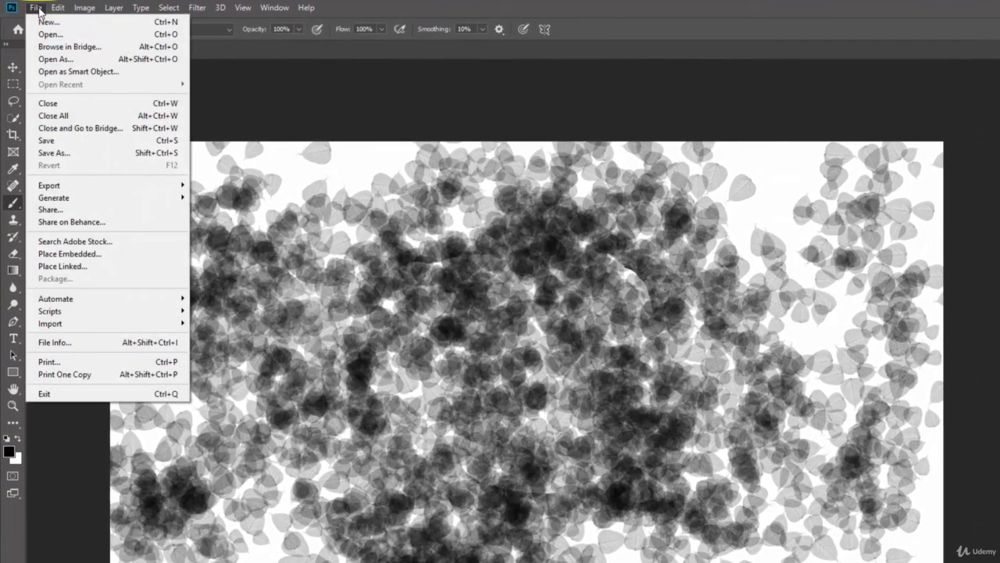
{"action": "left_click", "coordinate": [76, 142]}
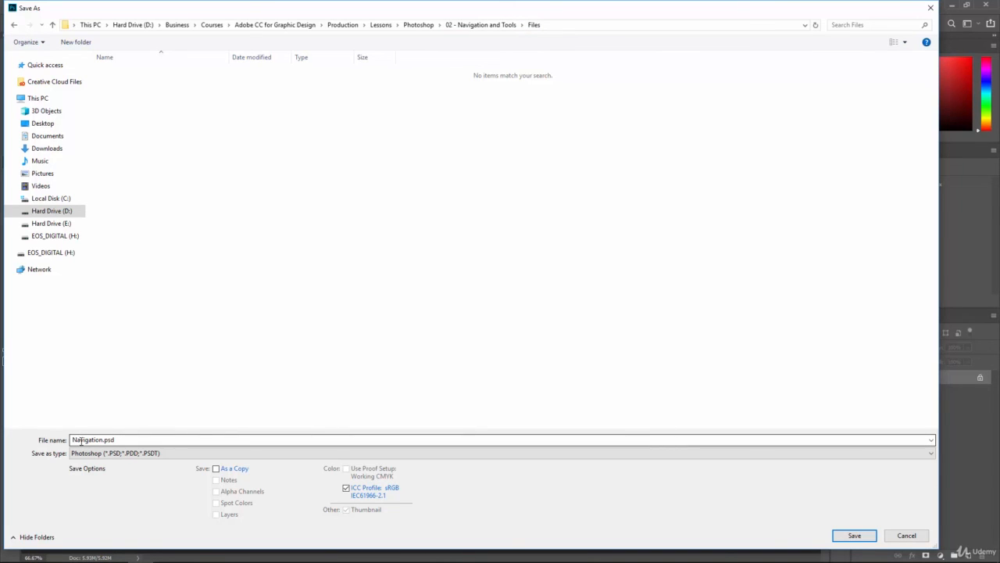
{"action": "double_click", "coordinate": [103, 440]}
{"action": "left_click", "coordinate": [108, 440]}
{"action": "left_click_drag", "start_coordinate": [106, 440], "coordinate": [139, 443]}
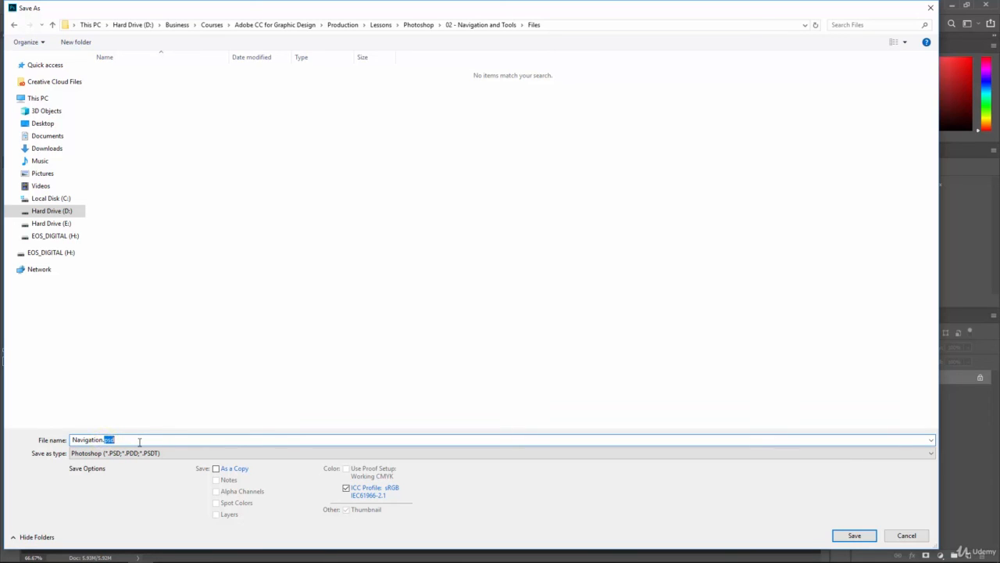
{"action": "left_click", "coordinate": [144, 439]}
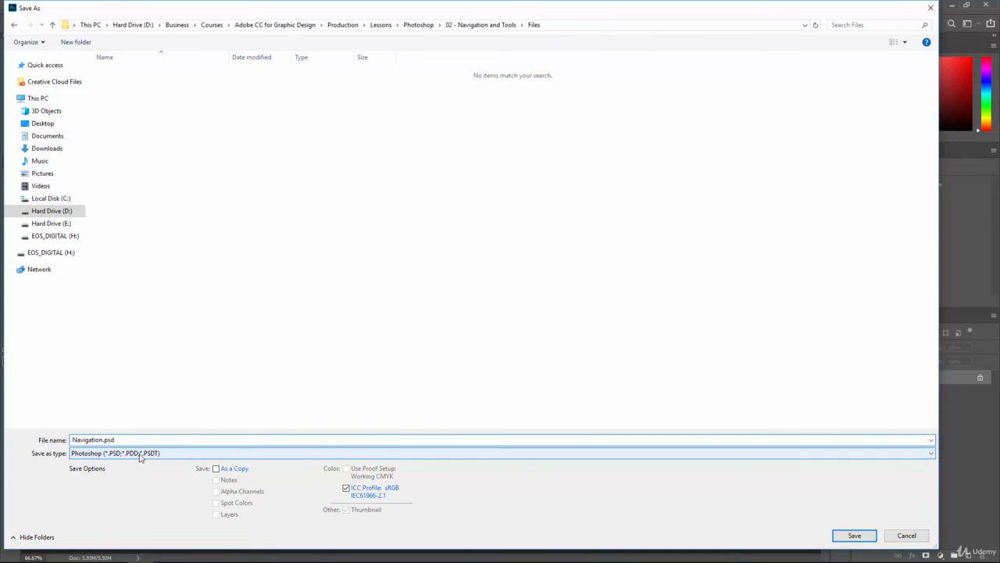
{"action": "left_click", "coordinate": [141, 455]}
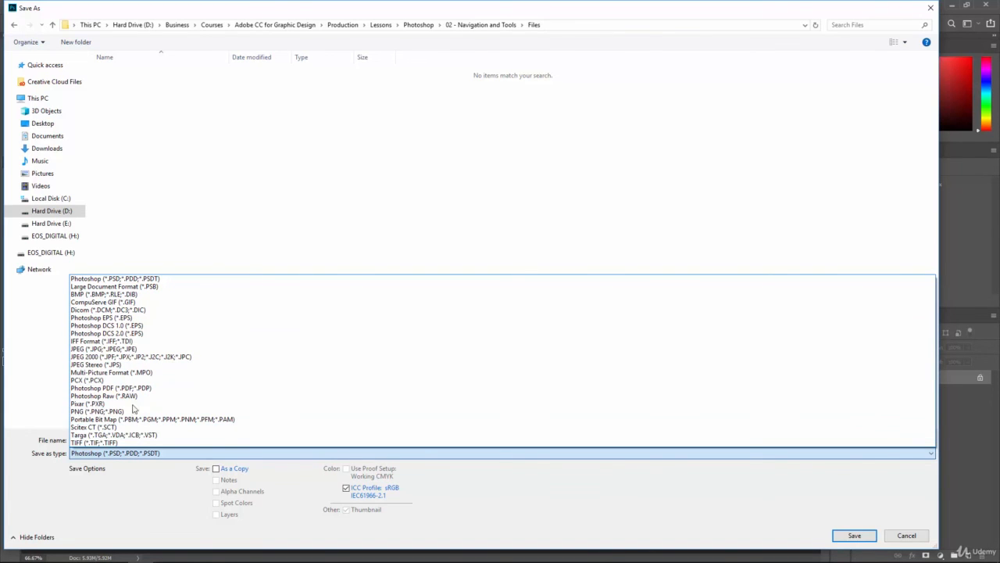
{"action": "left_click", "coordinate": [124, 519]}
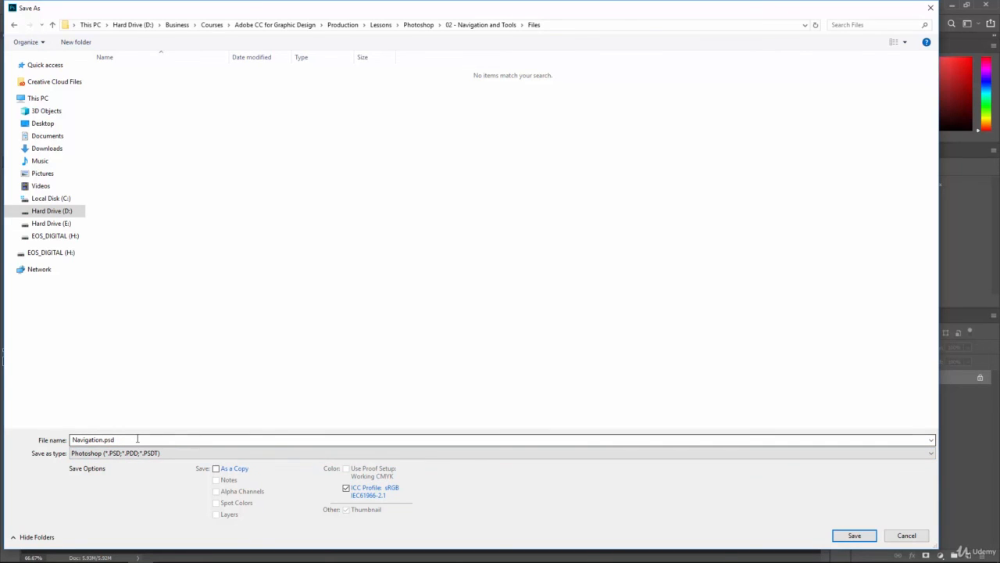
{"action": "left_click", "coordinate": [853, 538]}
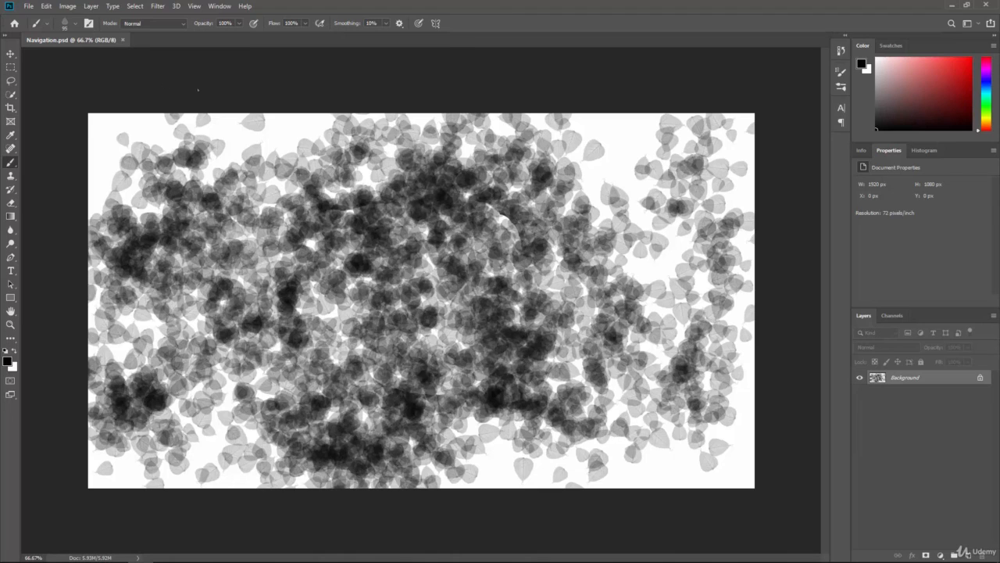
Step: Close the saved document and reopen Navigation.psd from the Files folder
{"action": "left_click", "coordinate": [123, 39]}
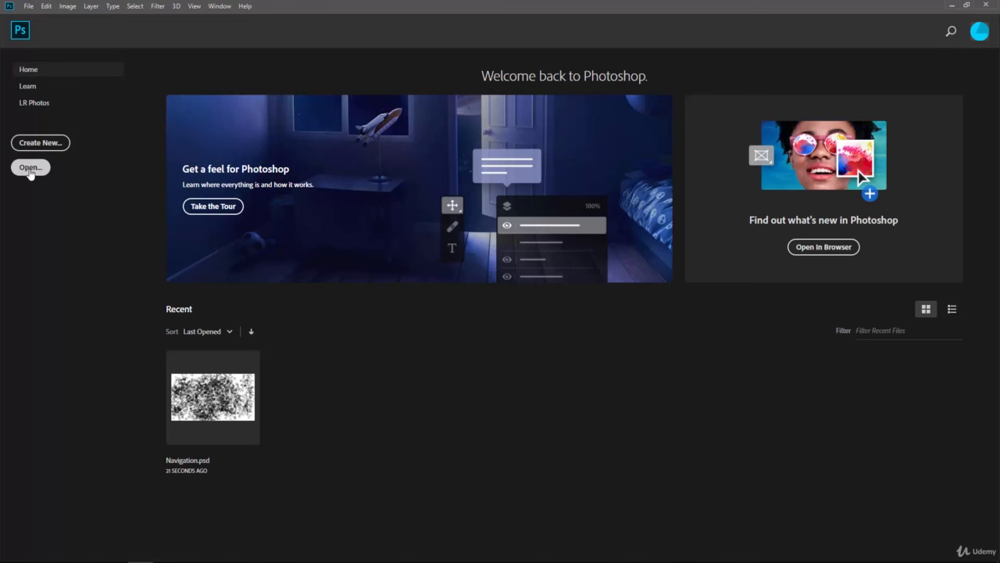
{"action": "left_click", "coordinate": [29, 7]}
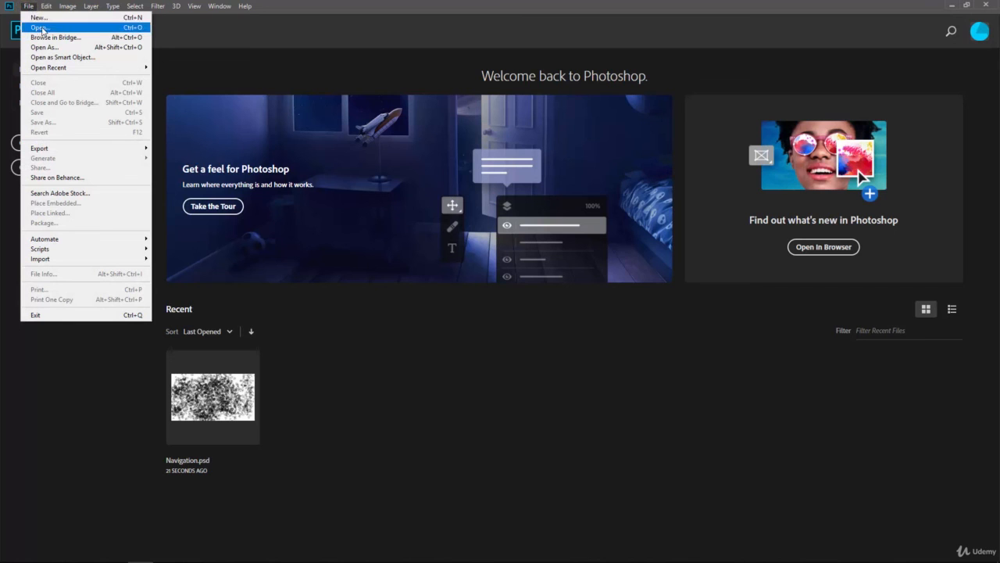
{"action": "left_click", "coordinate": [55, 29]}
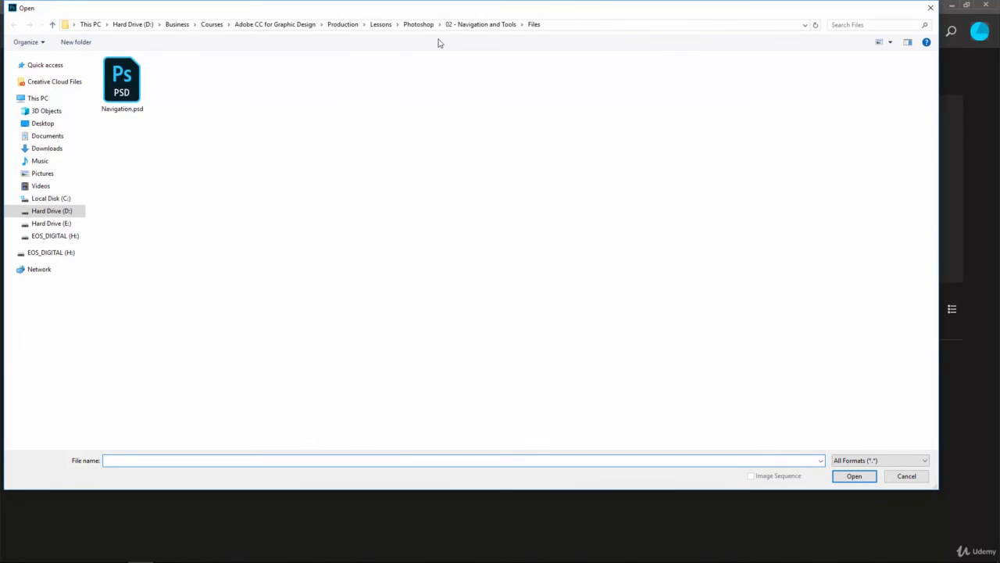
{"action": "left_click", "coordinate": [116, 88]}
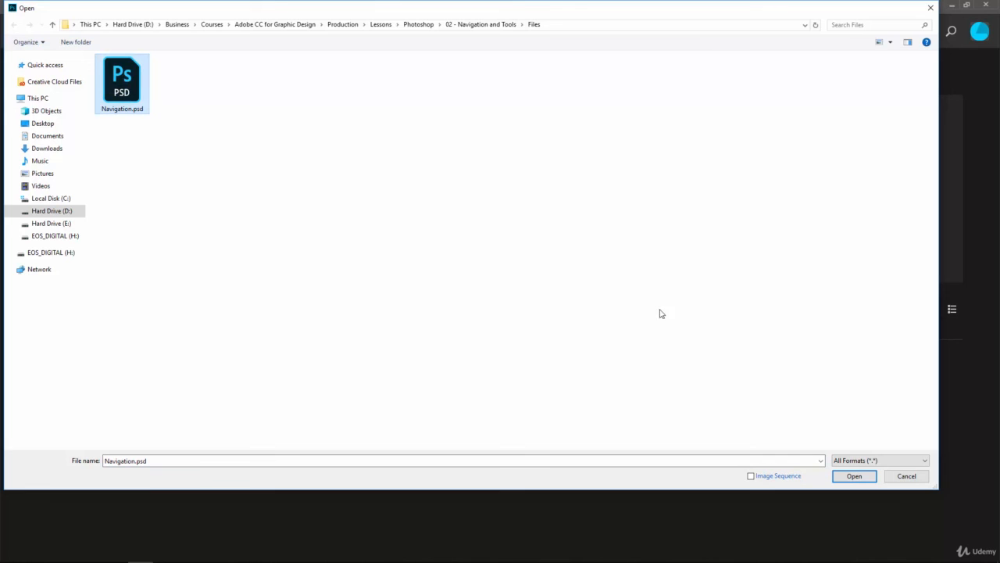
{"action": "left_click", "coordinate": [853, 477]}
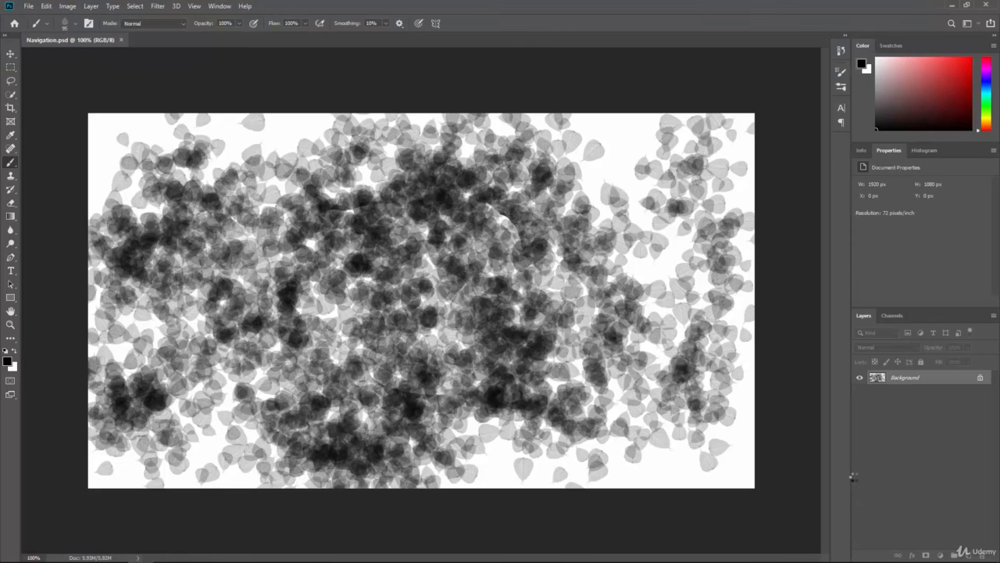